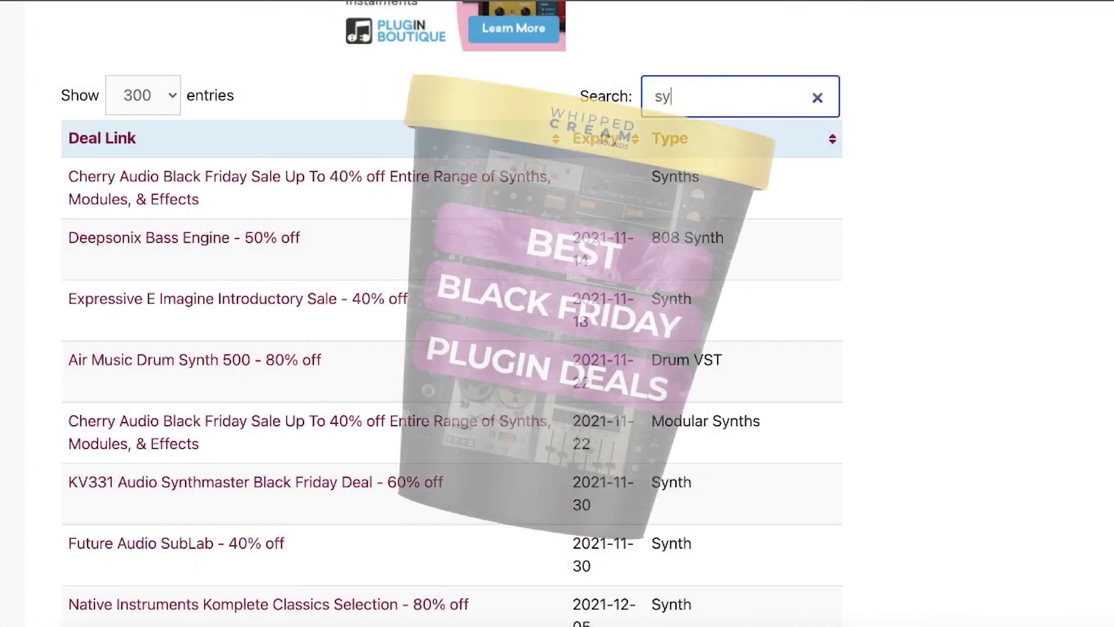
Try the searches 'guitar', 'piano' and 'kont', then filter the deals table by 'sample packs'
text(guitar)
key(BackSpace)
key(BackSpace)
key(BackSpace)
key(BackSpace)
key(BackSpace)
key(BackSpace)
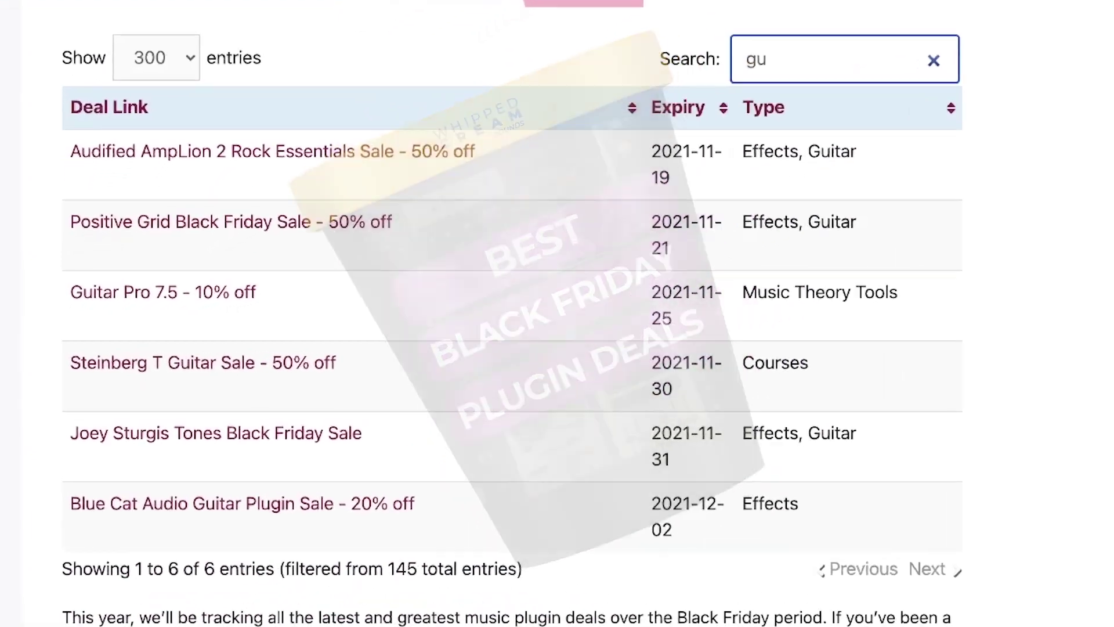
text(piano)
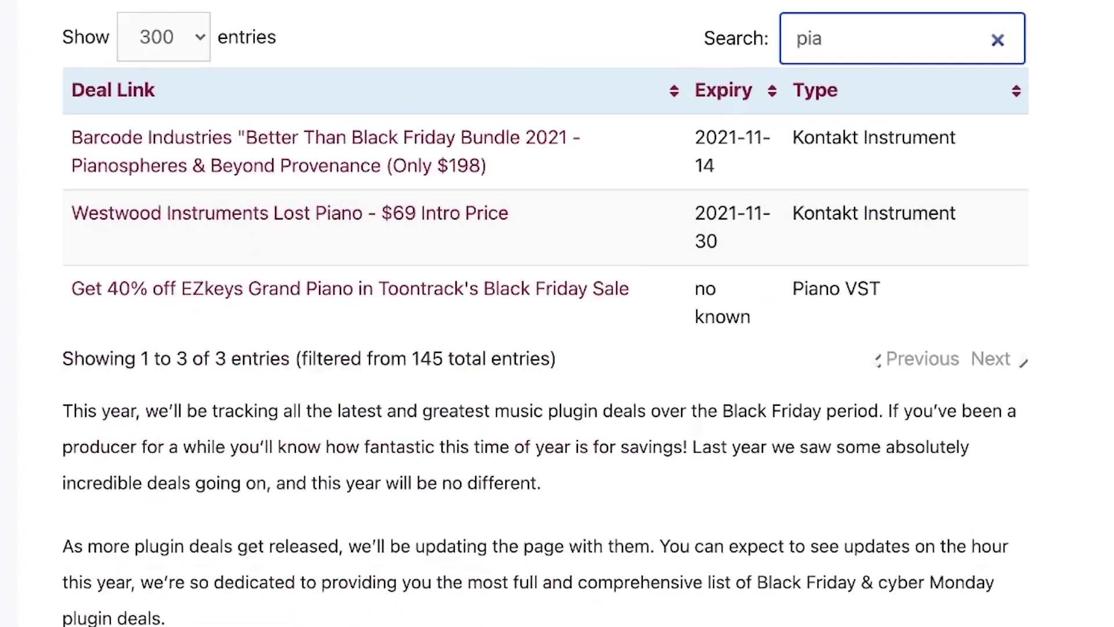
key(BackSpace)
key(BackSpace)
key(BackSpace)
text(kont)
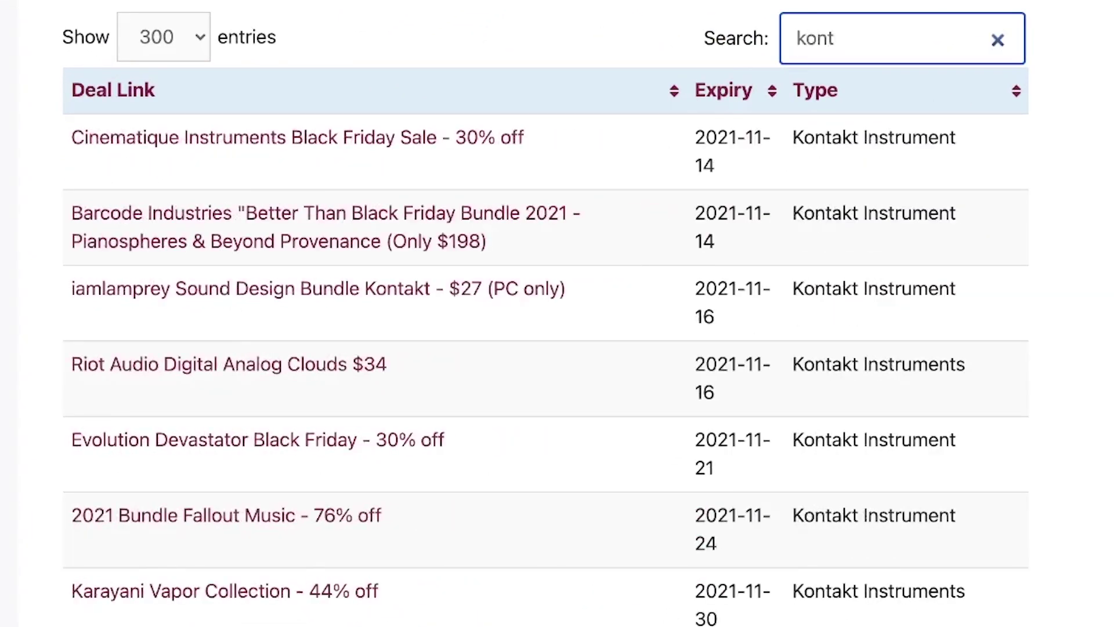
key(BackSpace)
key(BackSpace)
key(BackSpace)
key(BackSpace)
text(sa)
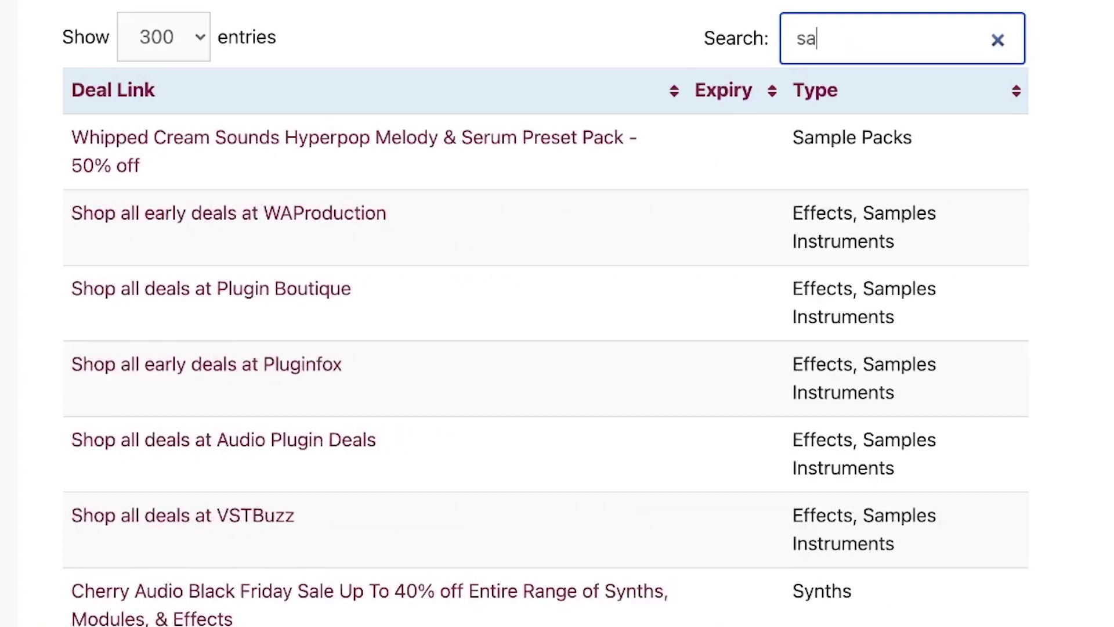
text(mple packs)
key(BackSpace)
key(BackSpace)
key(BackSpace)
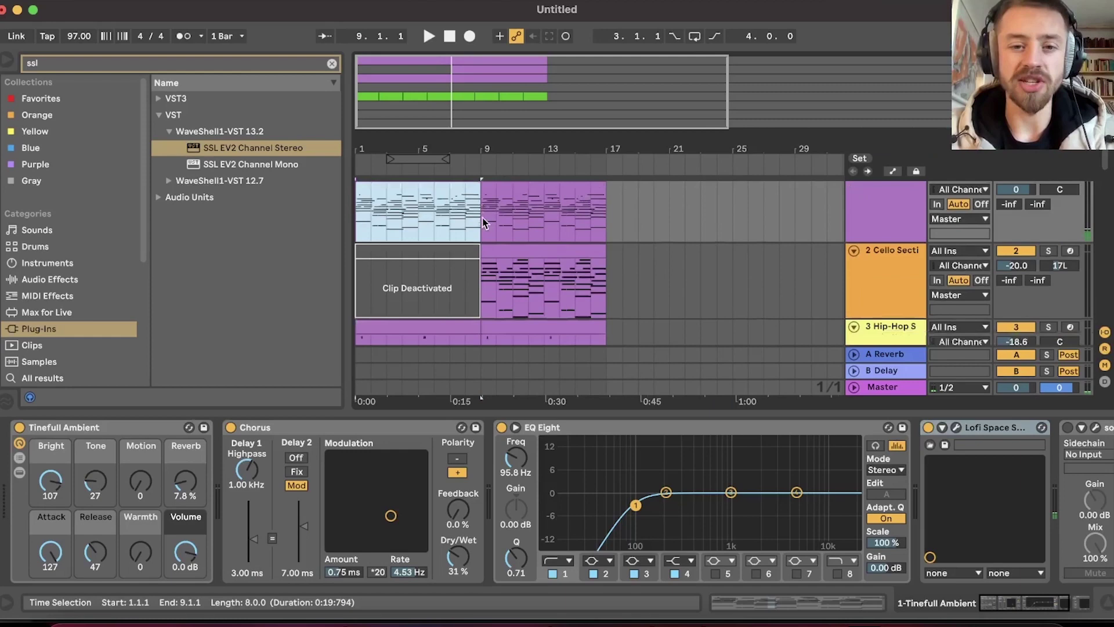
Select the Tinefull A clips and open the Lofi Space Stereo plugin window
scroll(482, 223, up, 5)
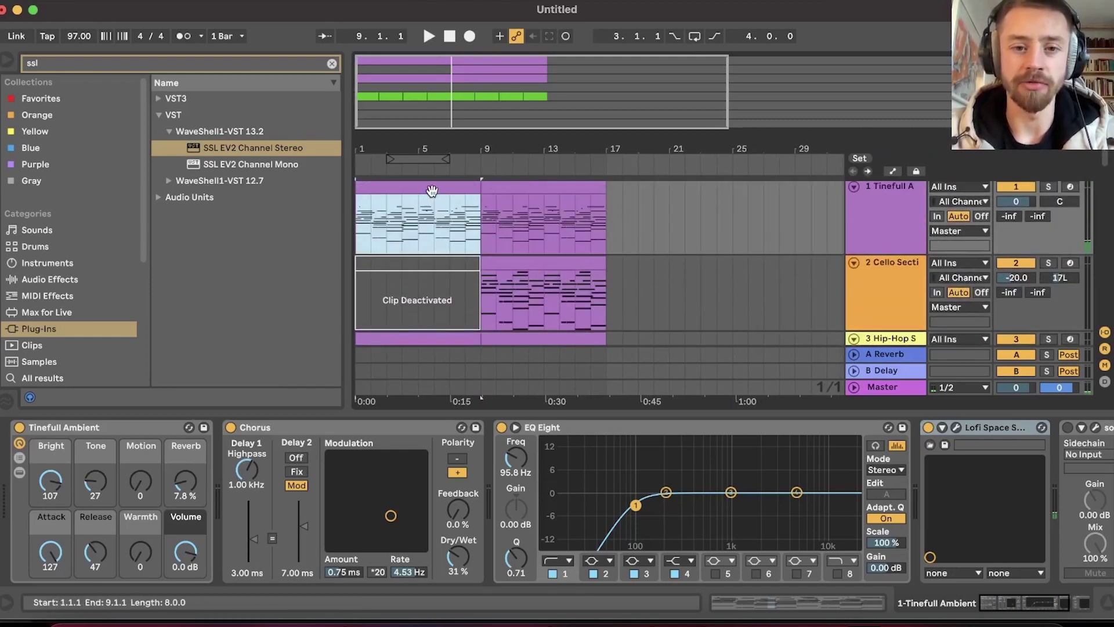
click(547, 197)
click(409, 184)
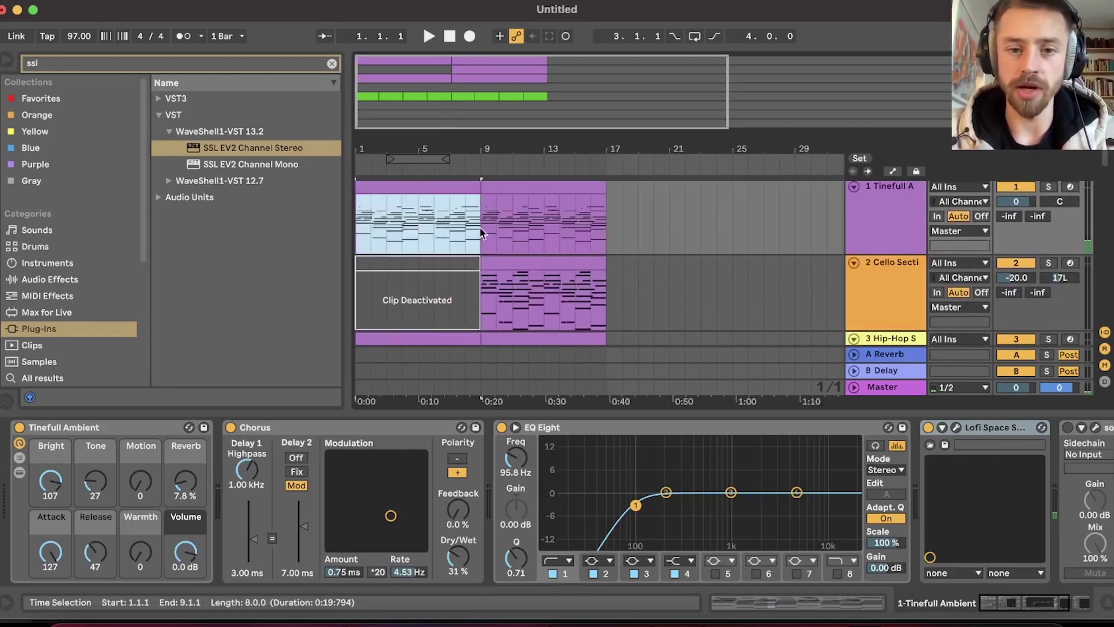
scroll(621, 537, right, 3)
scroll(621, 537, left, 2)
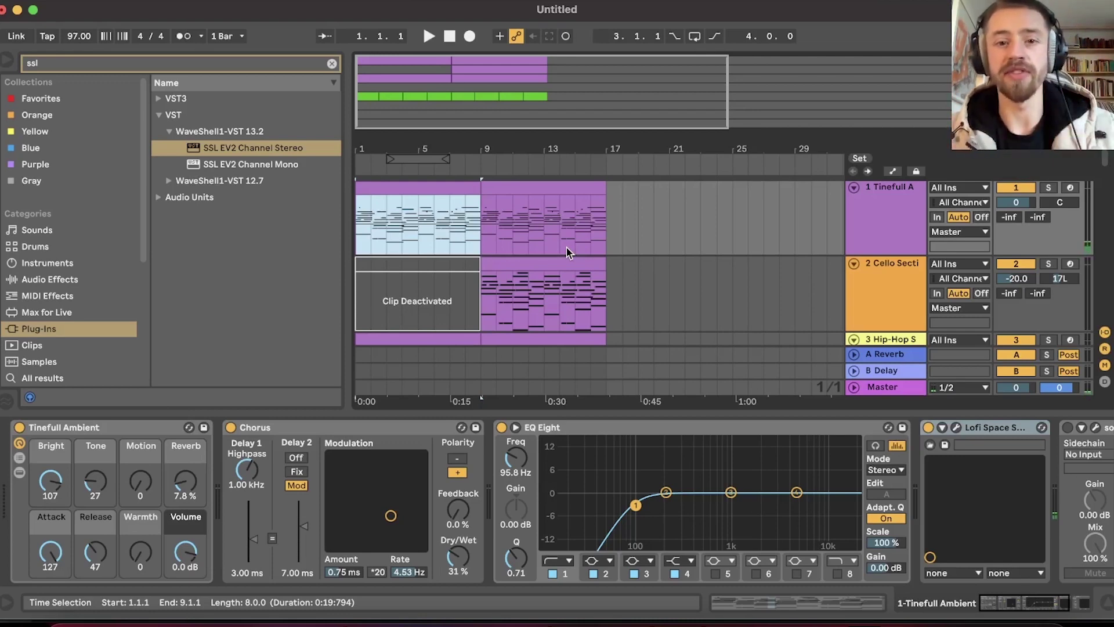
key(super+alt+p)
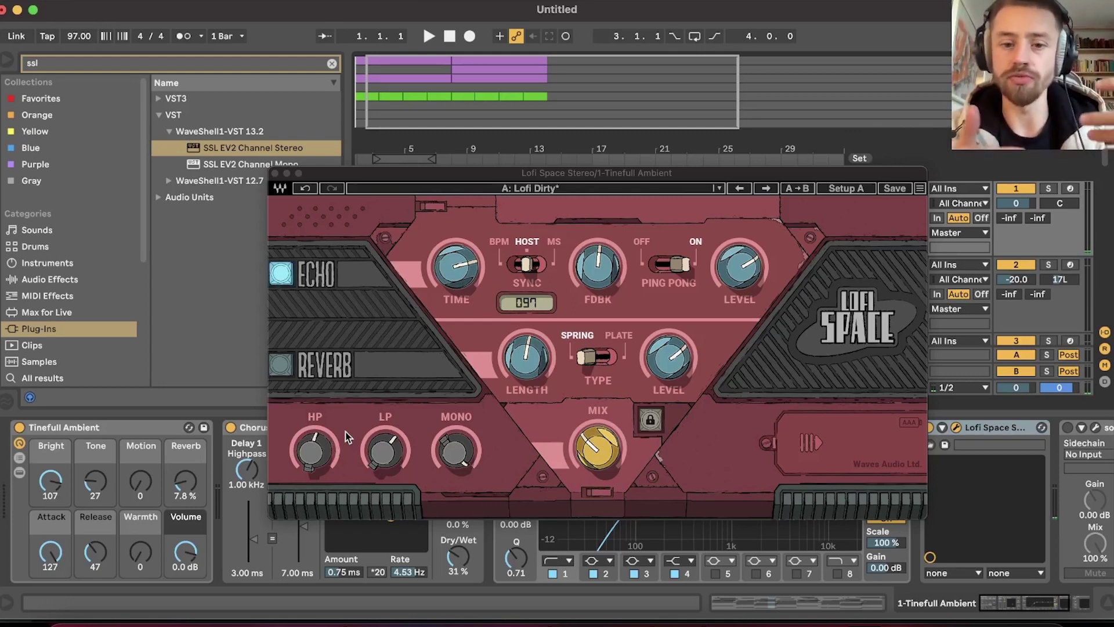
Solo the Tinefull Ambient track, keeping the Lofi Space window in front
click(587, 253)
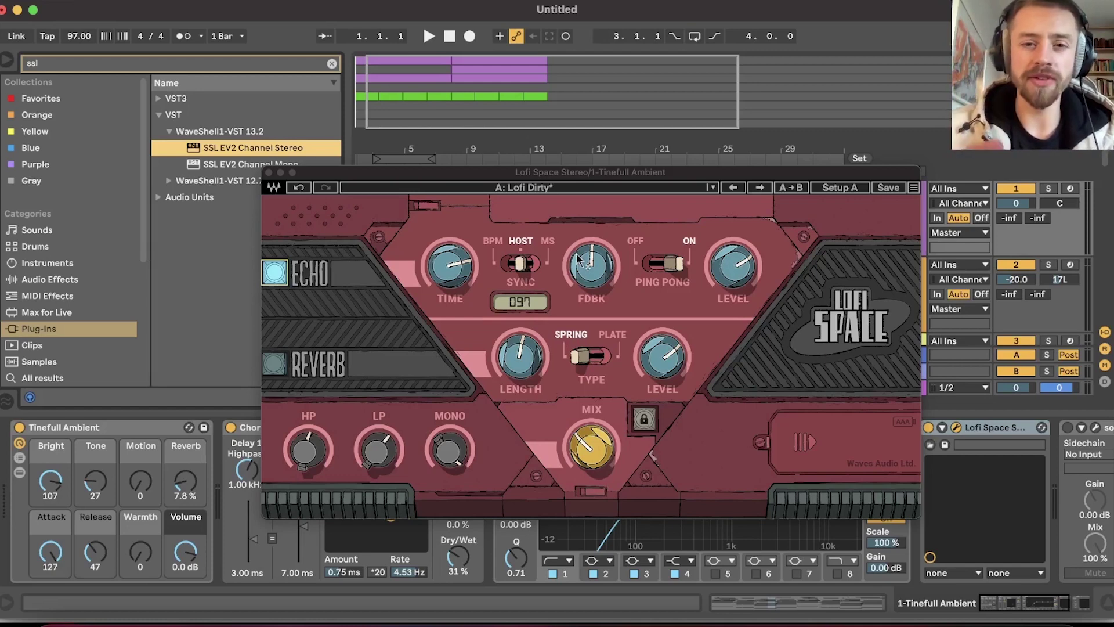
mouse_move(581, 260)
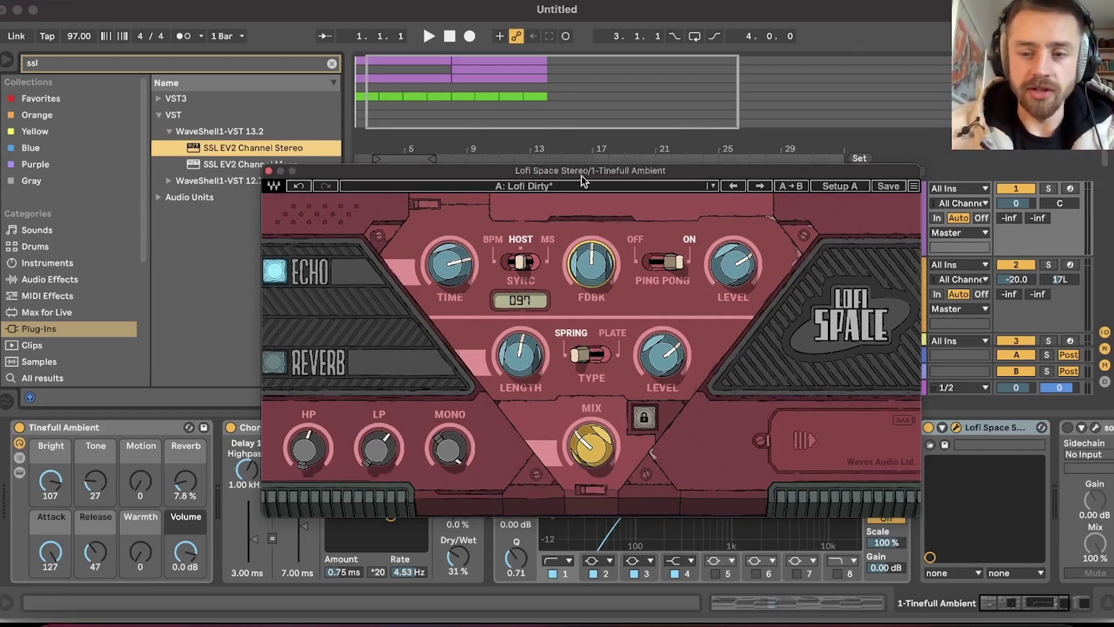
click(1050, 189)
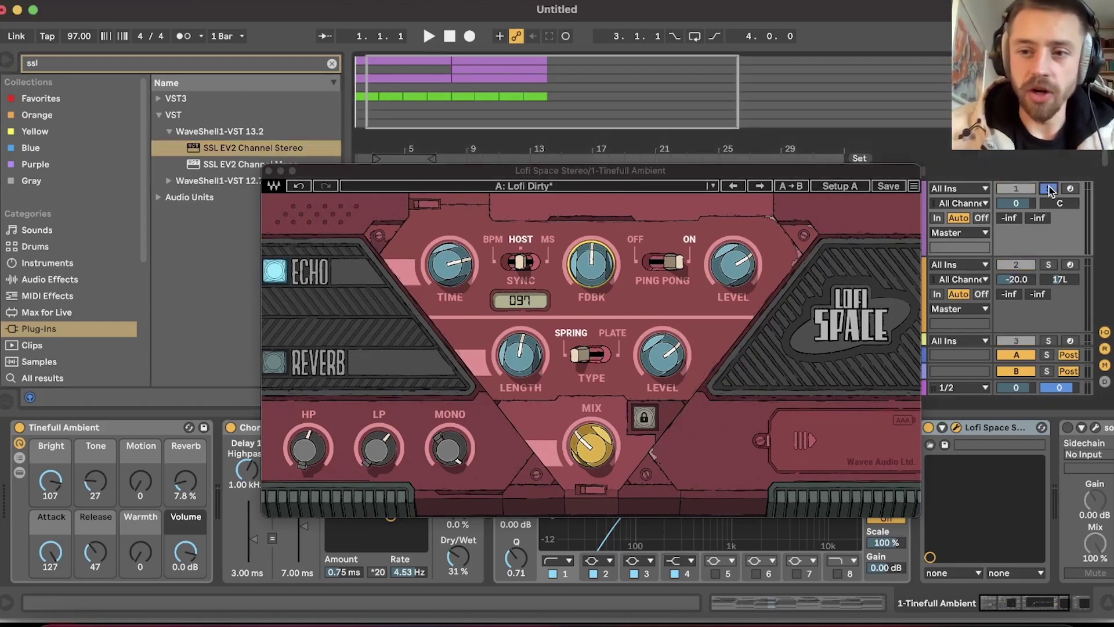
click(524, 173)
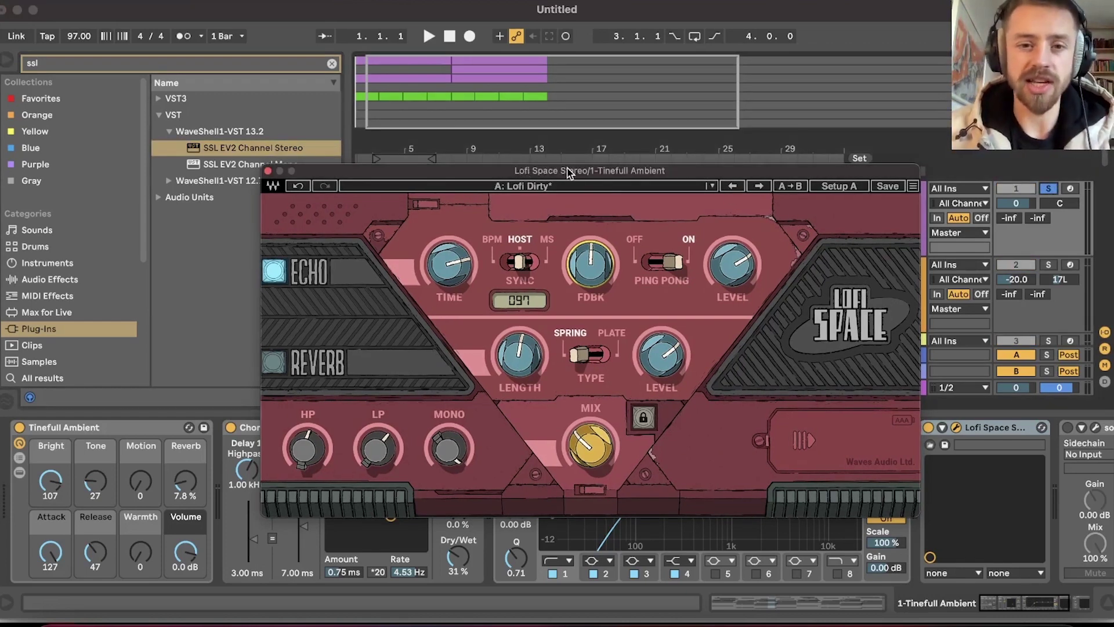
Browse Lofi Space's Artists presets, then dismiss the list, leaving Lofi Dirty loaded
click(712, 187)
mouse_move(752, 368)
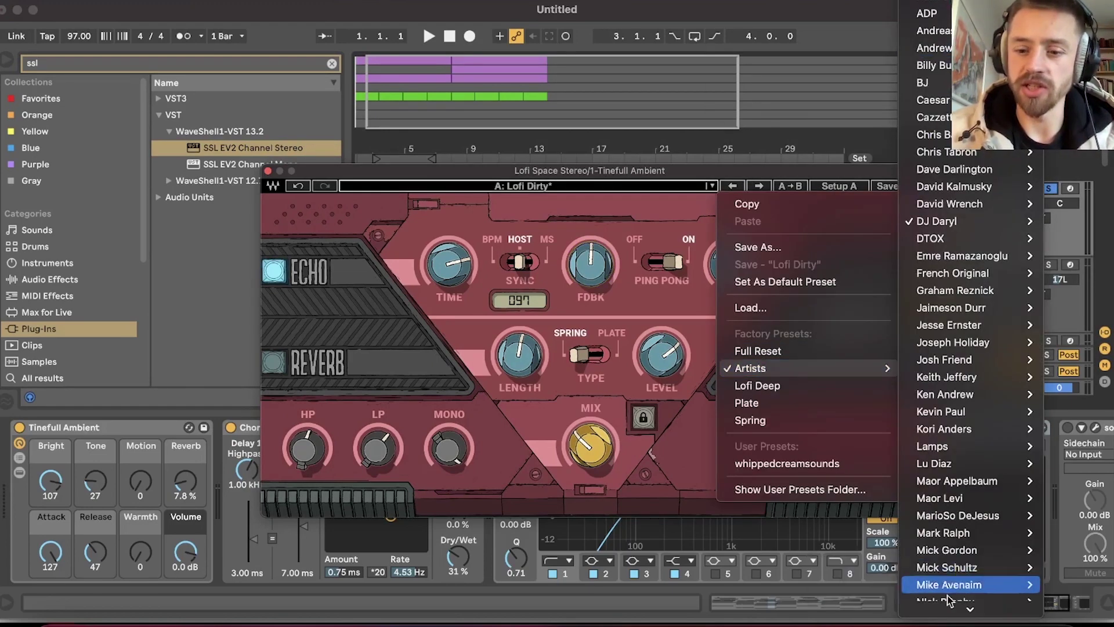
scroll(948, 601, down, 5)
mouse_move(977, 315)
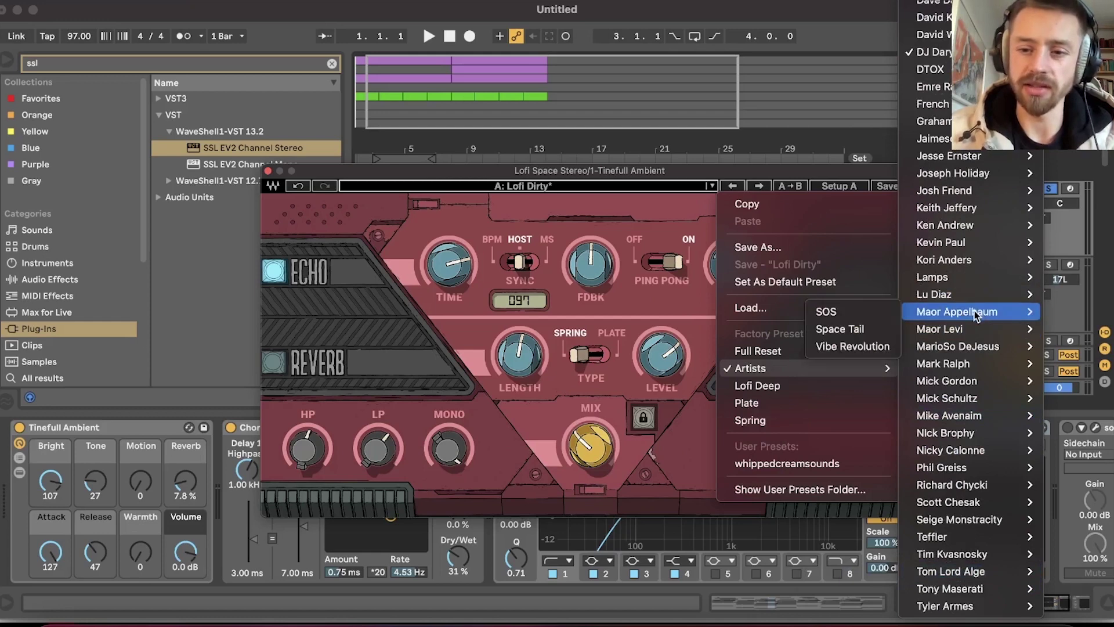
mouse_move(934, 120)
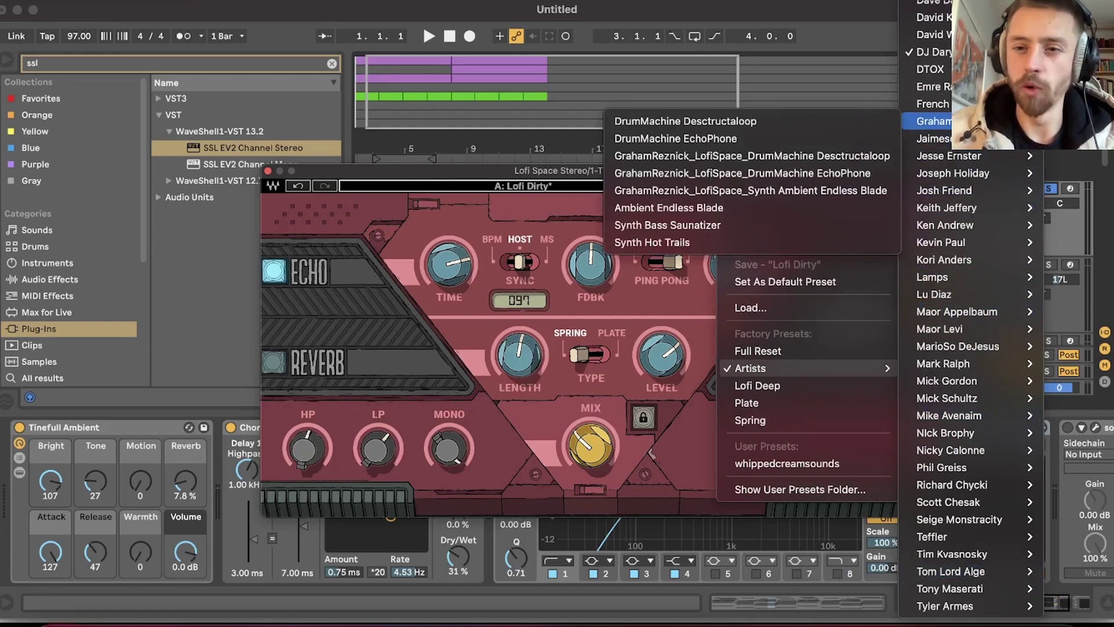
mouse_move(932, 87)
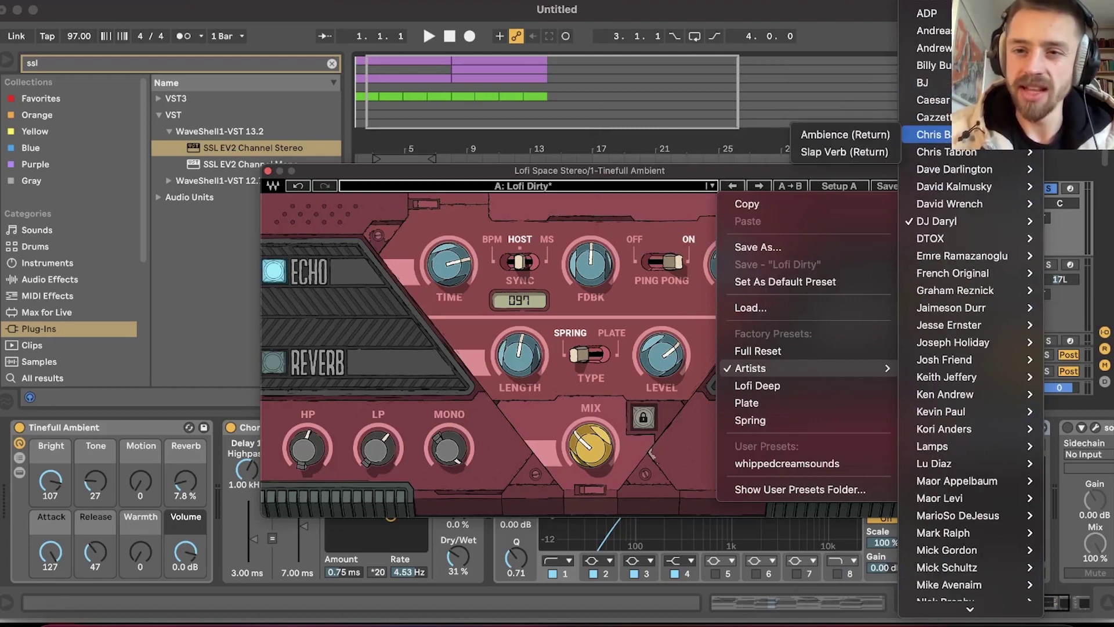
mouse_move(934, 65)
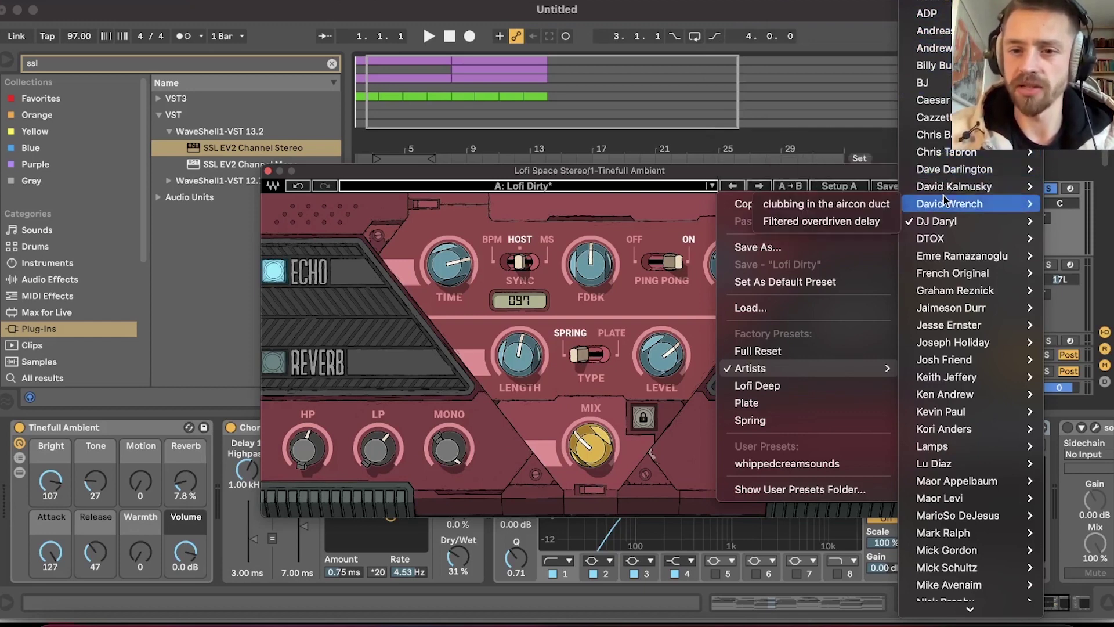
click(407, 219)
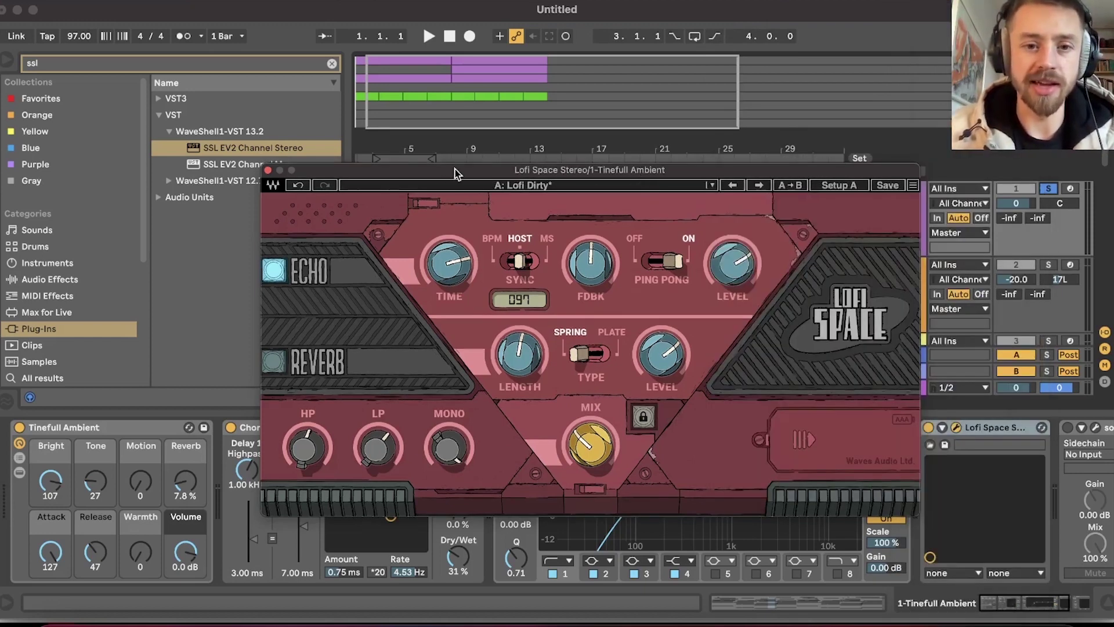
drag(455, 170, 455, 167)
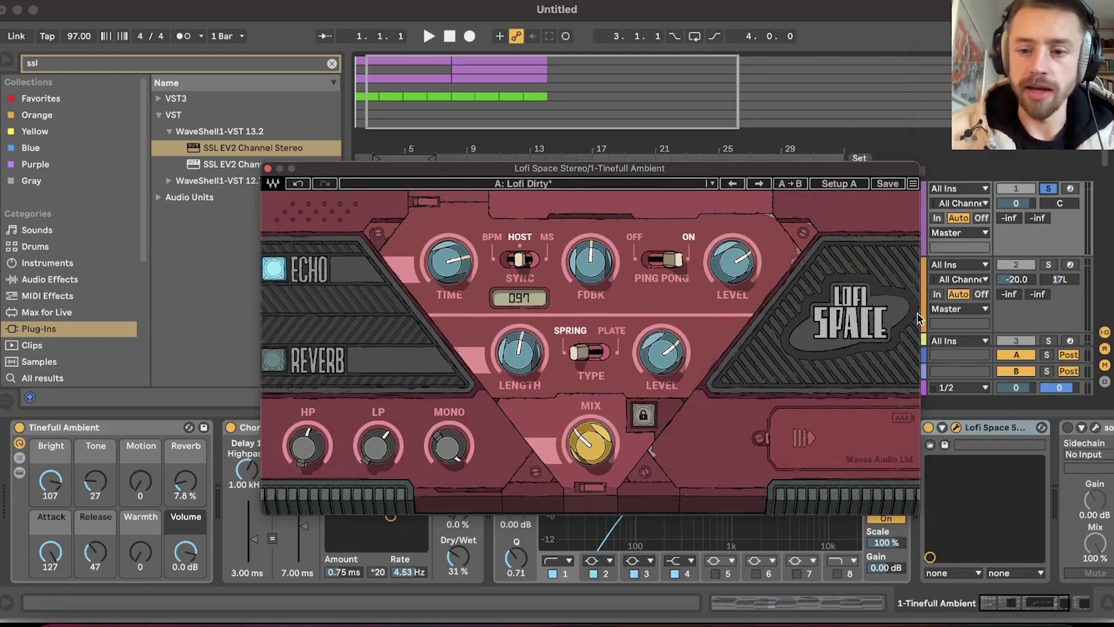
Close the Lofi Space window and play the arrangement while scrolling across it
key(super+alt+p)
key(space)
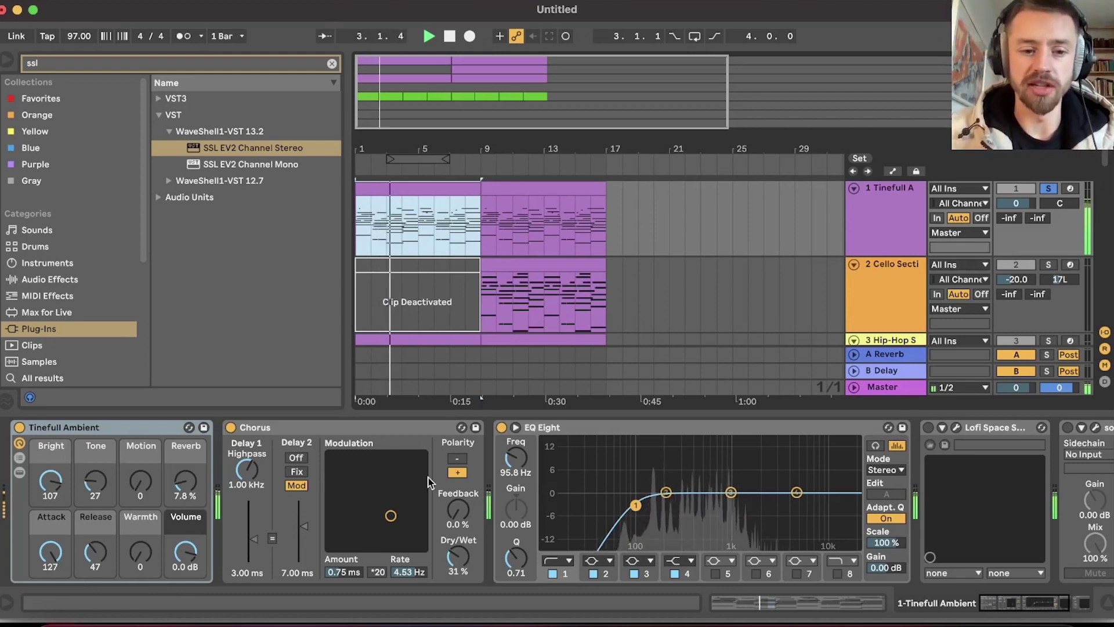
scroll(401, 477, right, 2)
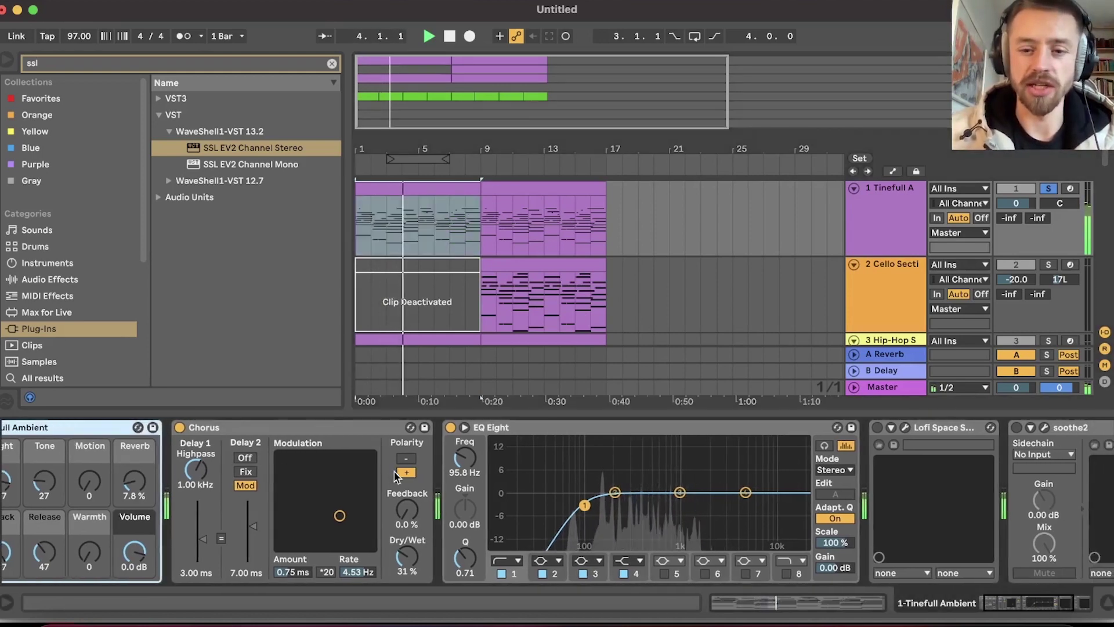
scroll(577, 463, right, 4)
scroll(620, 442, left, 5)
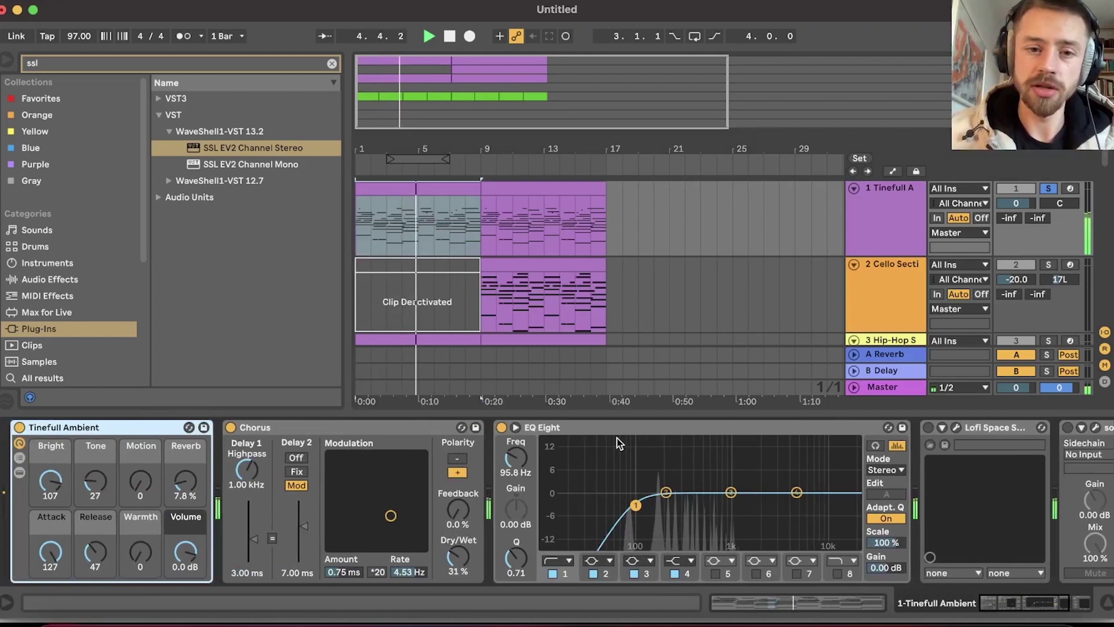
scroll(685, 455, right, 2)
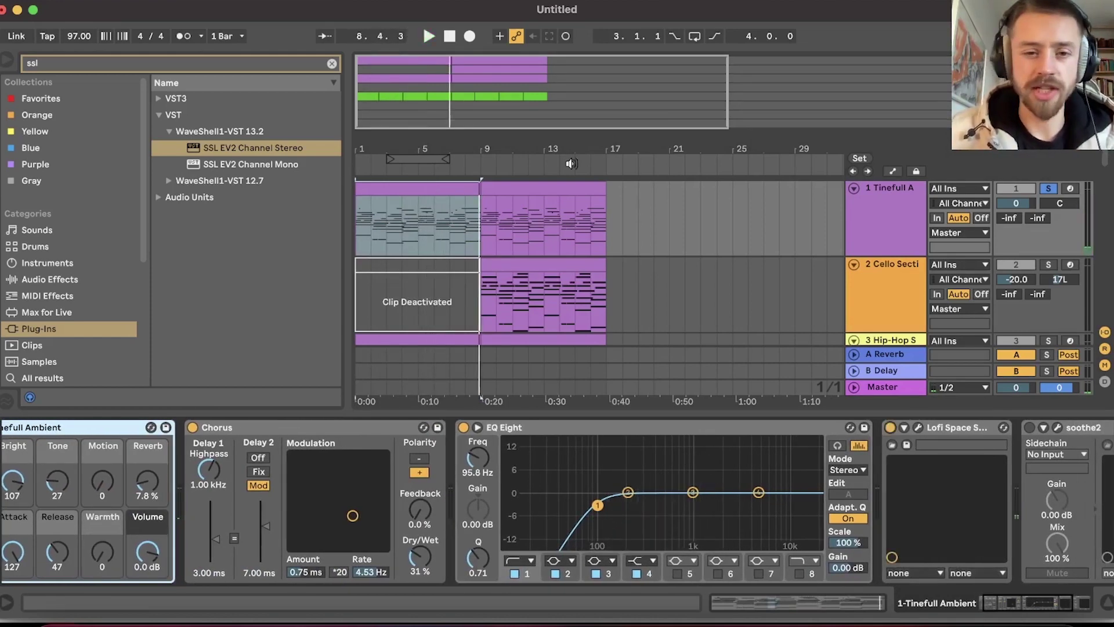
Restart and stop playback, then reopen the Tinefull Ambient track's Lofi Space window
key(space)
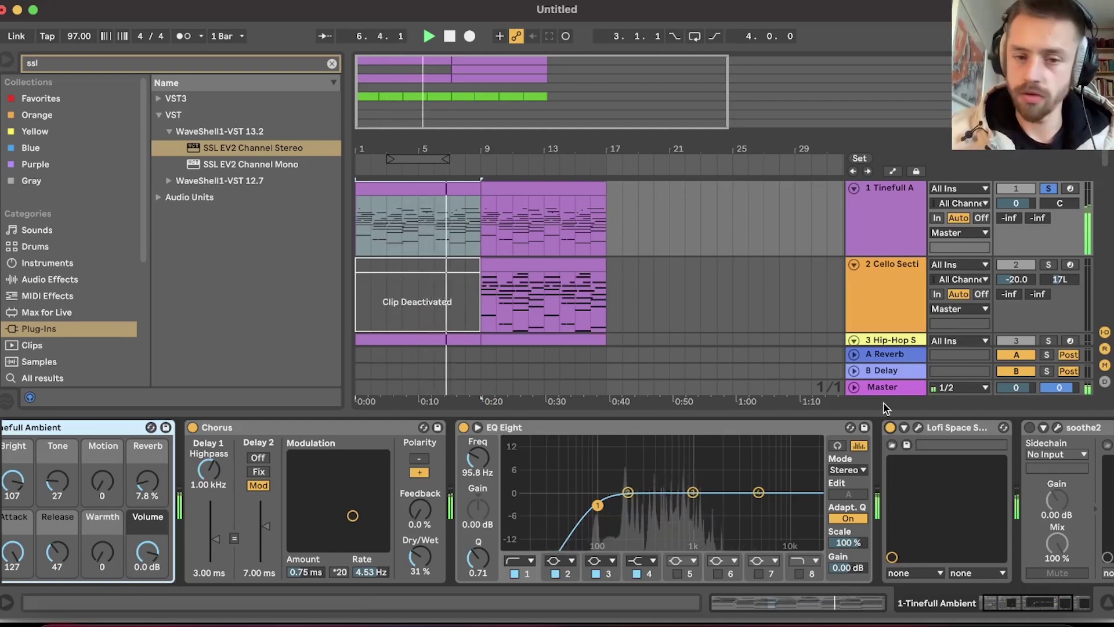
key(space)
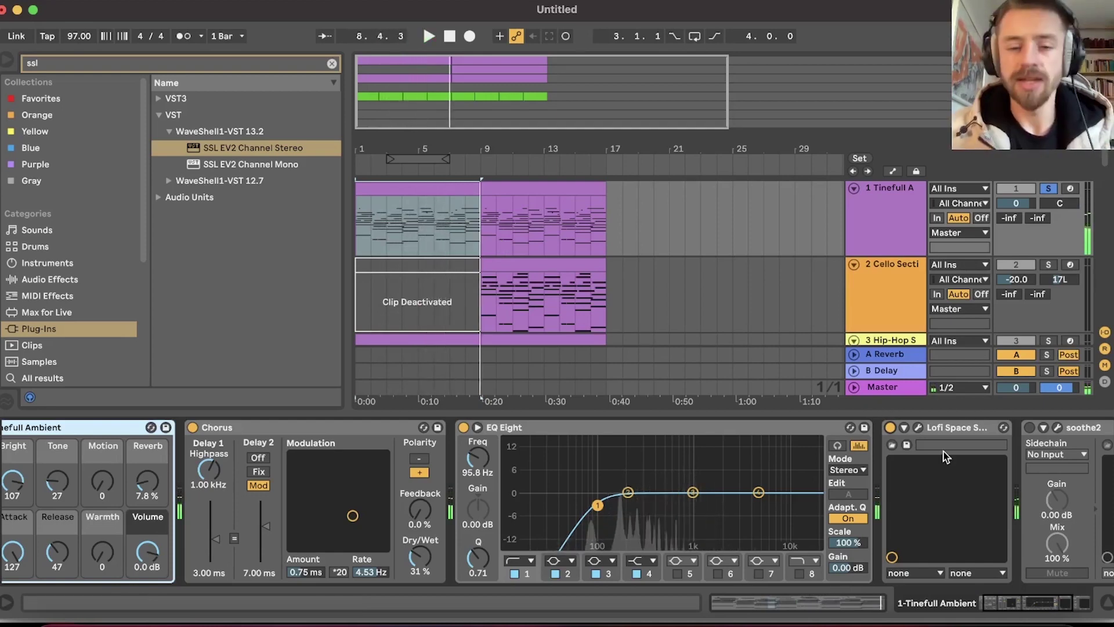
click(919, 428)
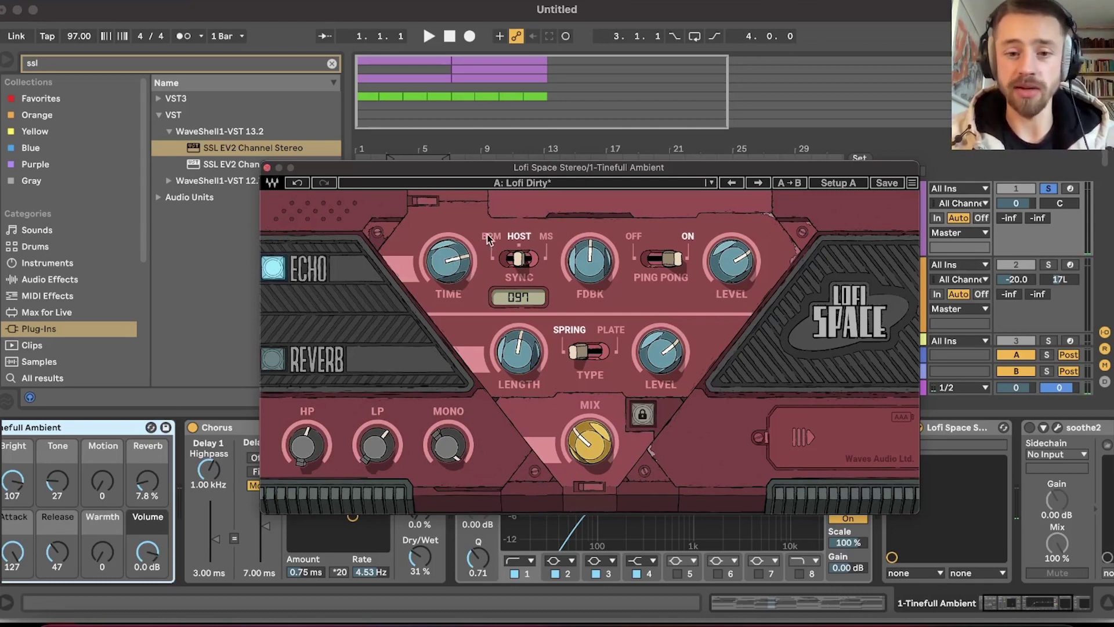
Show a Lofi Space Stereo automation lane (Echo Time BPM) on the Tinefull Ambient track
click(267, 167)
click(893, 172)
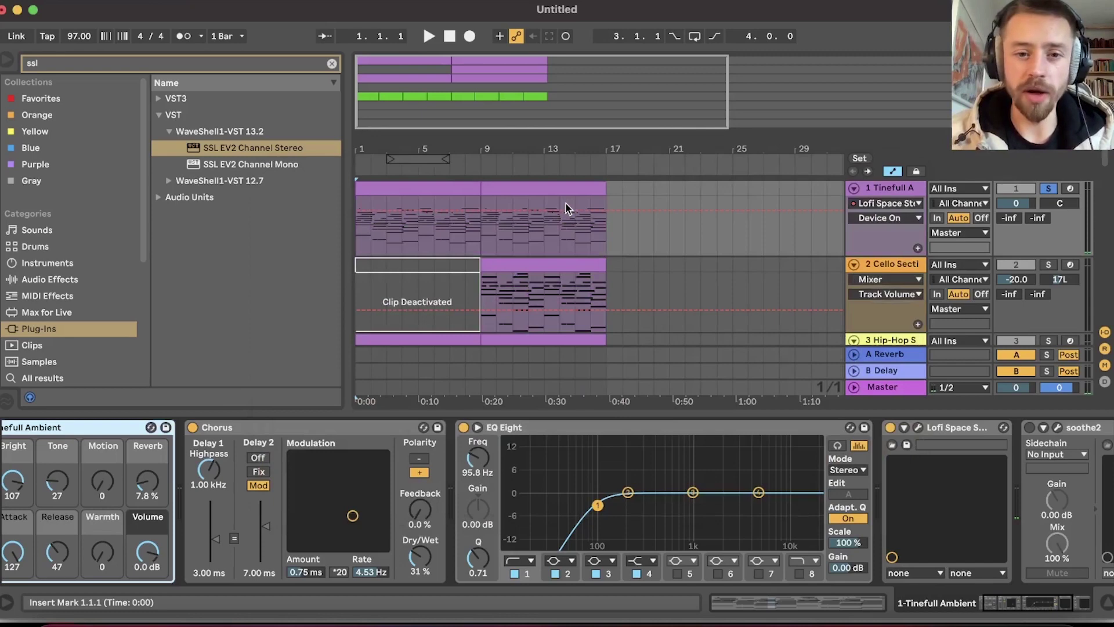
click(887, 203)
click(895, 346)
click(888, 218)
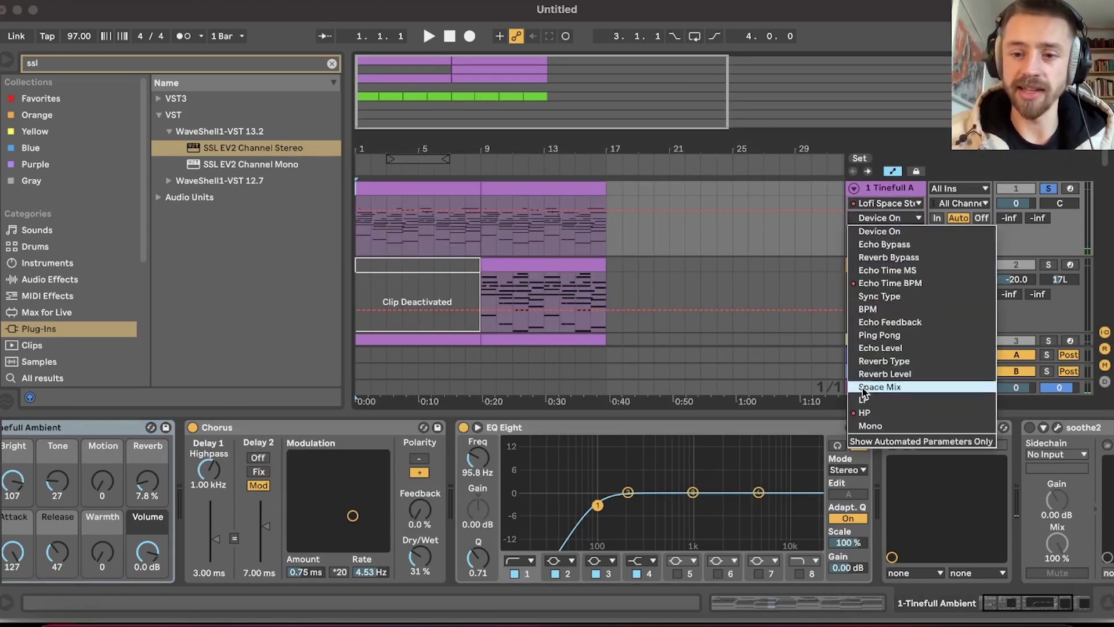
click(888, 387)
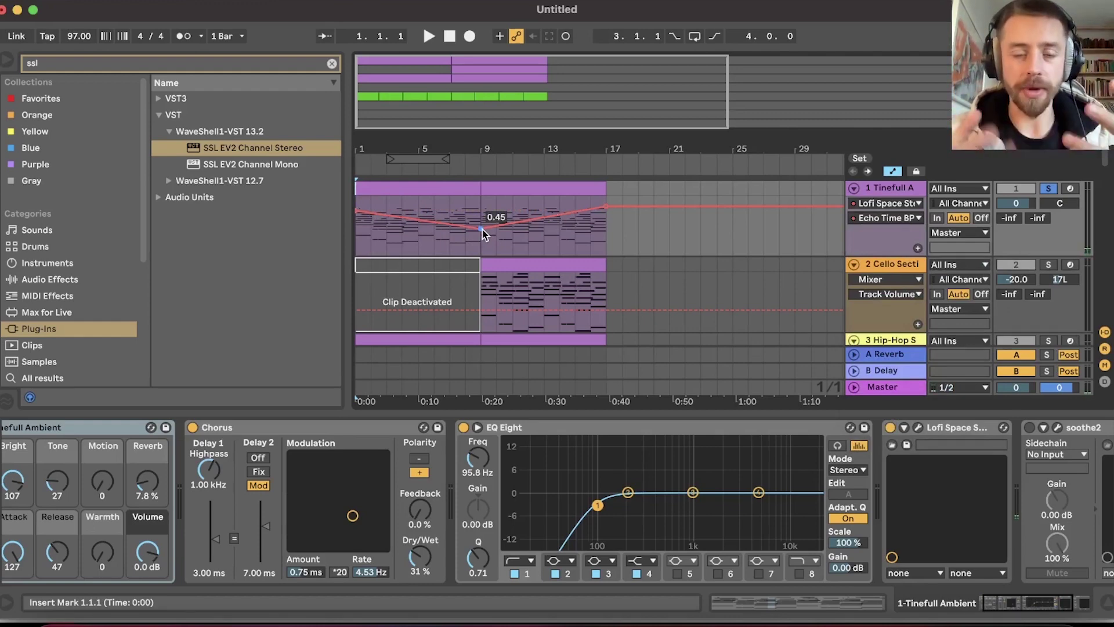
Turn the Lofi Space mix up to 100 %, audition it, then stop and close it
key(super+alt+p)
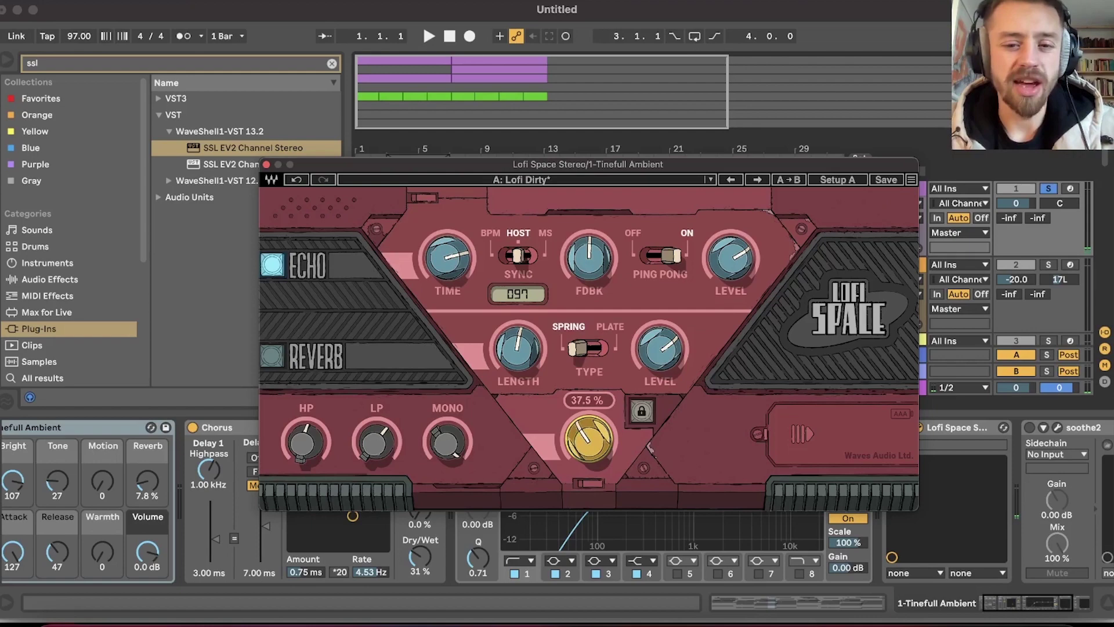
mouse_move(589, 439)
mouse_down()
mouse_move(589, 412)
mouse_move(589, 441)
mouse_up()
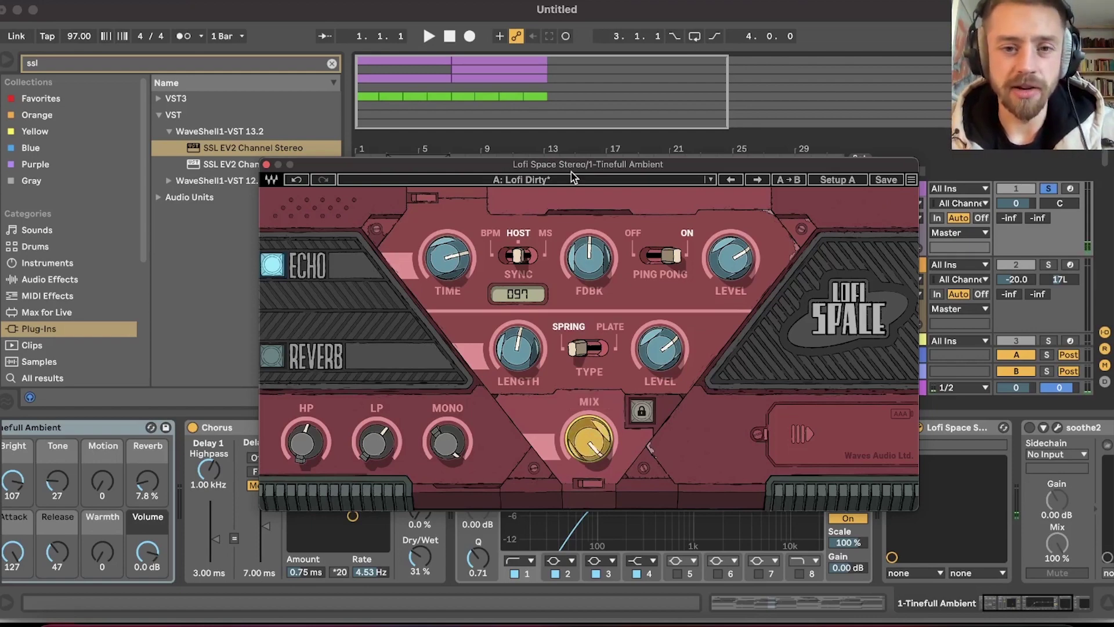
key(space)
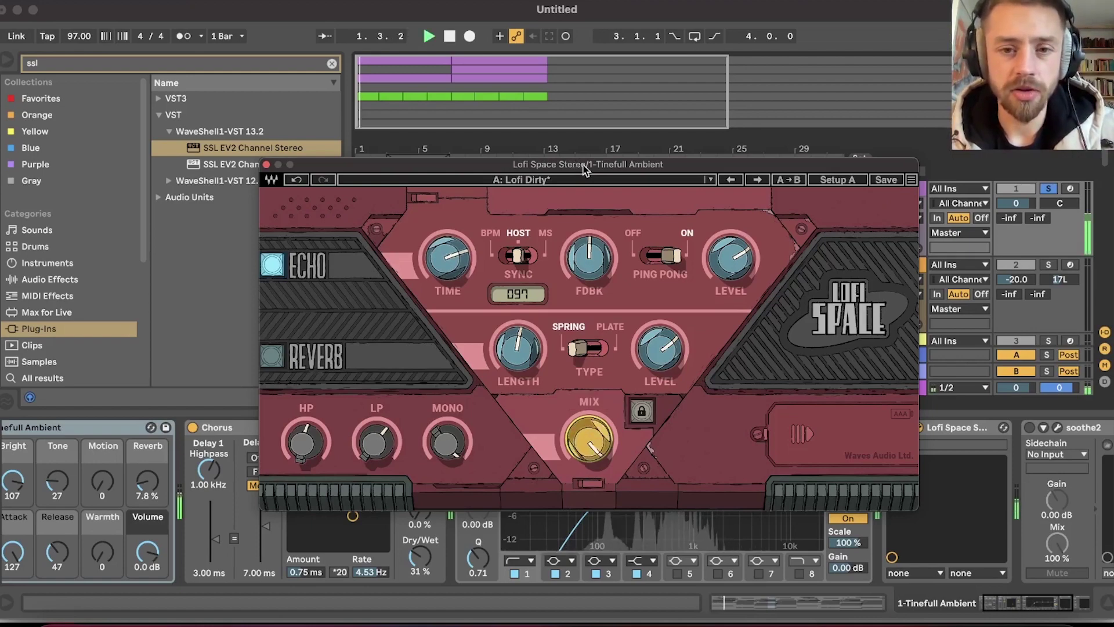
mouse_move(576, 167)
mouse_down()
mouse_move(587, 199)
mouse_move(591, 183)
mouse_up()
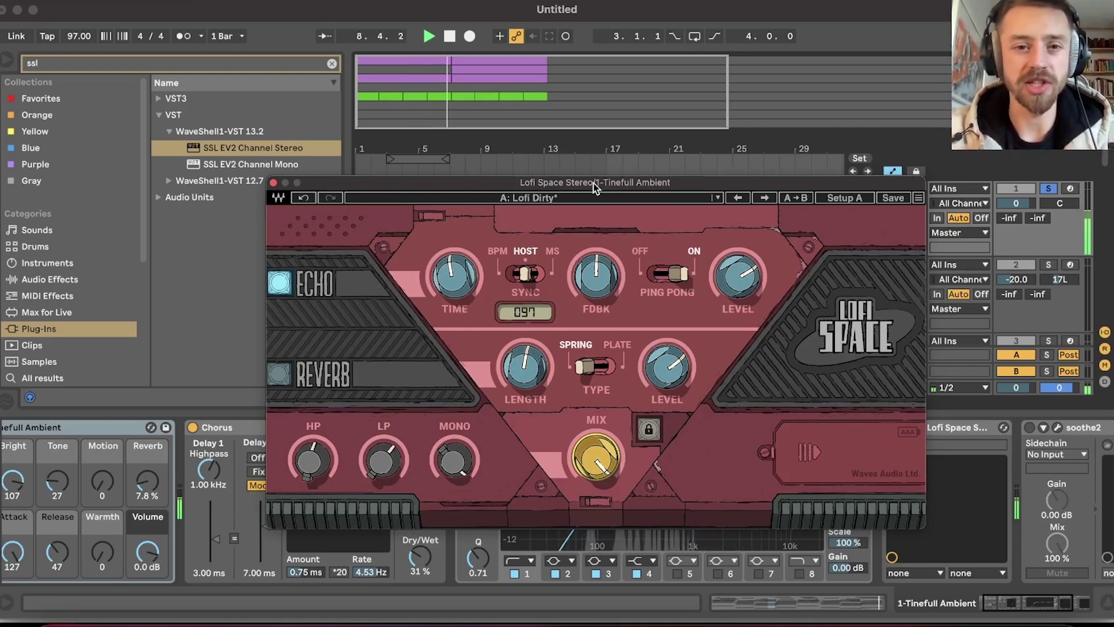
click(452, 35)
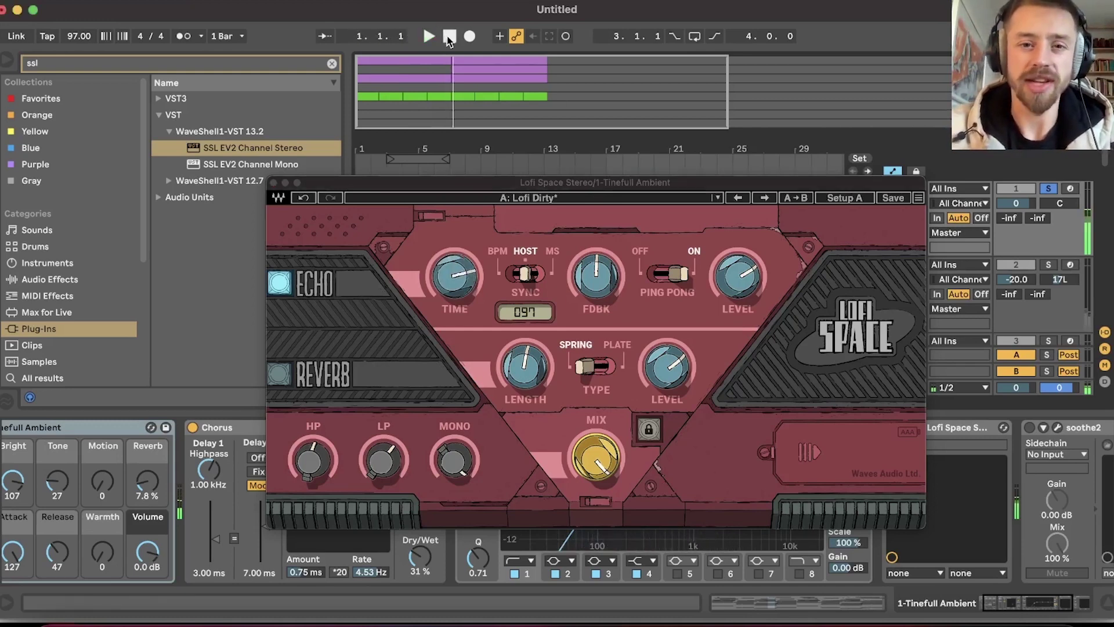
click(450, 37)
click(273, 183)
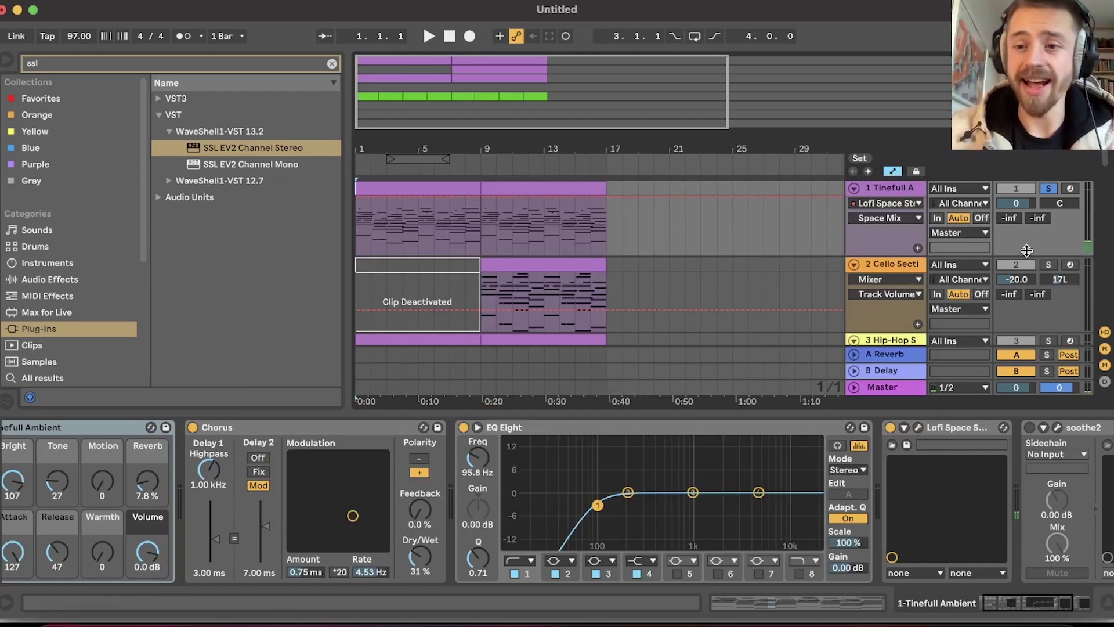
Solo Cello Section, bypass its Lofi Space device, and play the dry cello from bar 9
click(1048, 264)
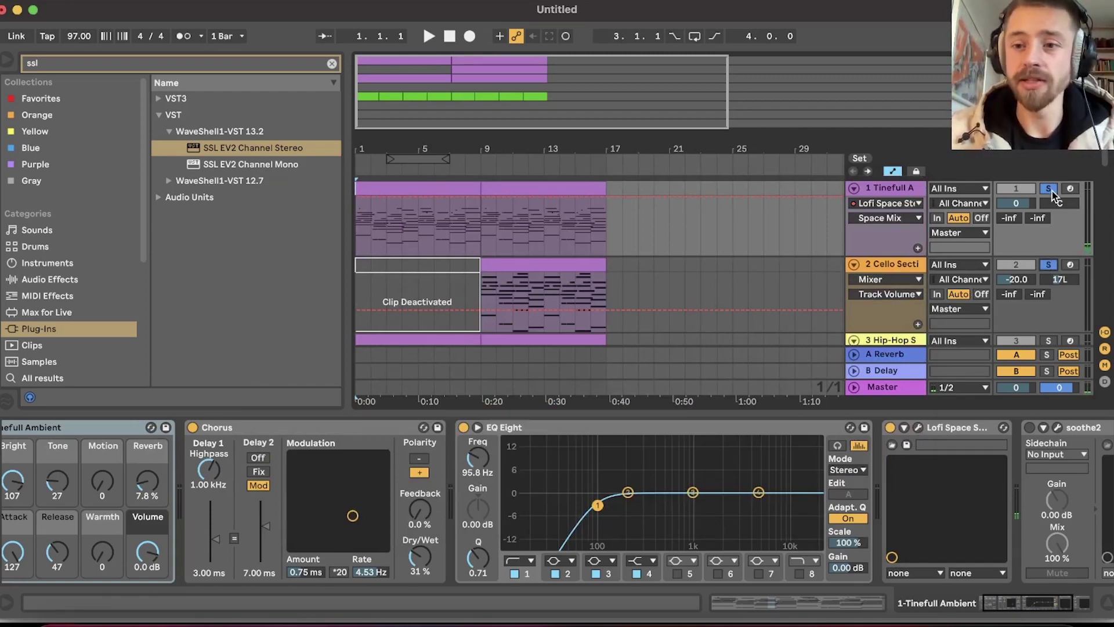
click(524, 270)
scroll(573, 232, right, 2)
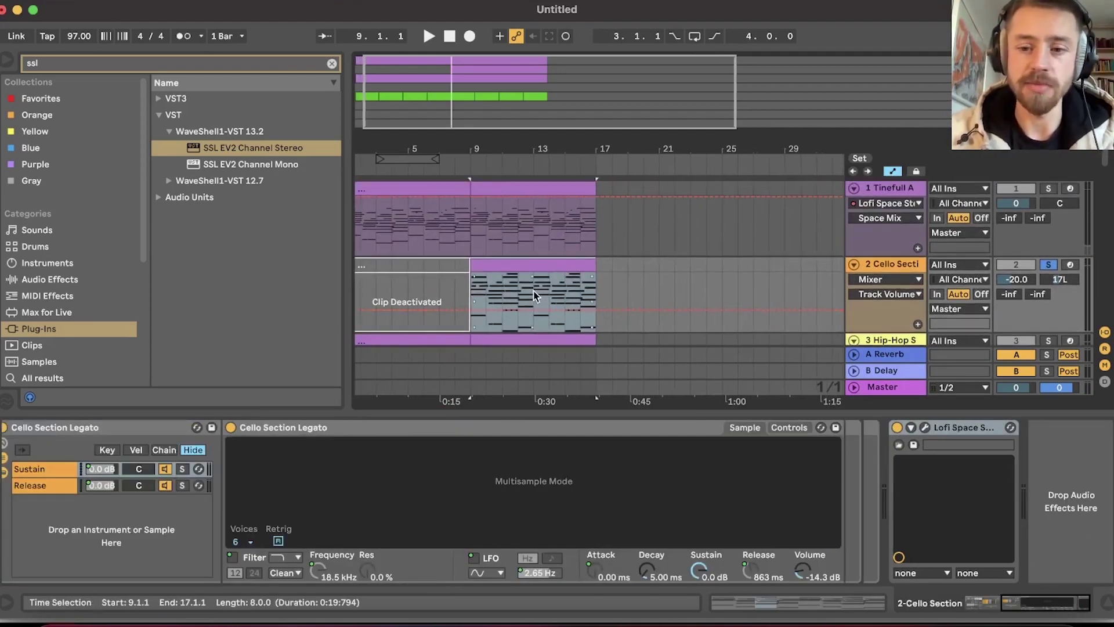
click(897, 427)
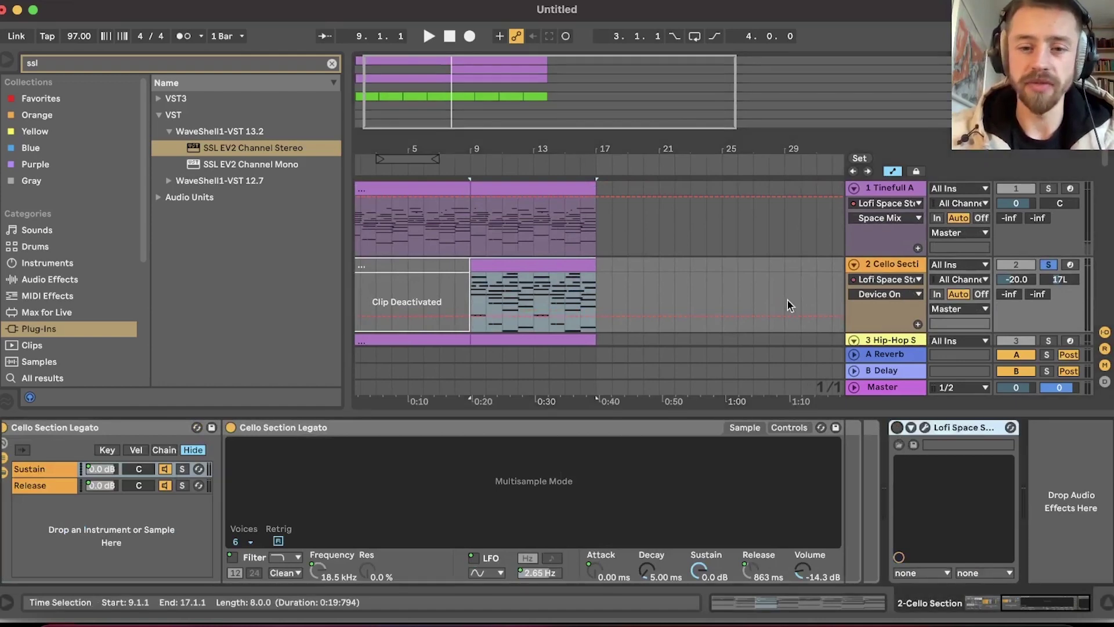
key(space)
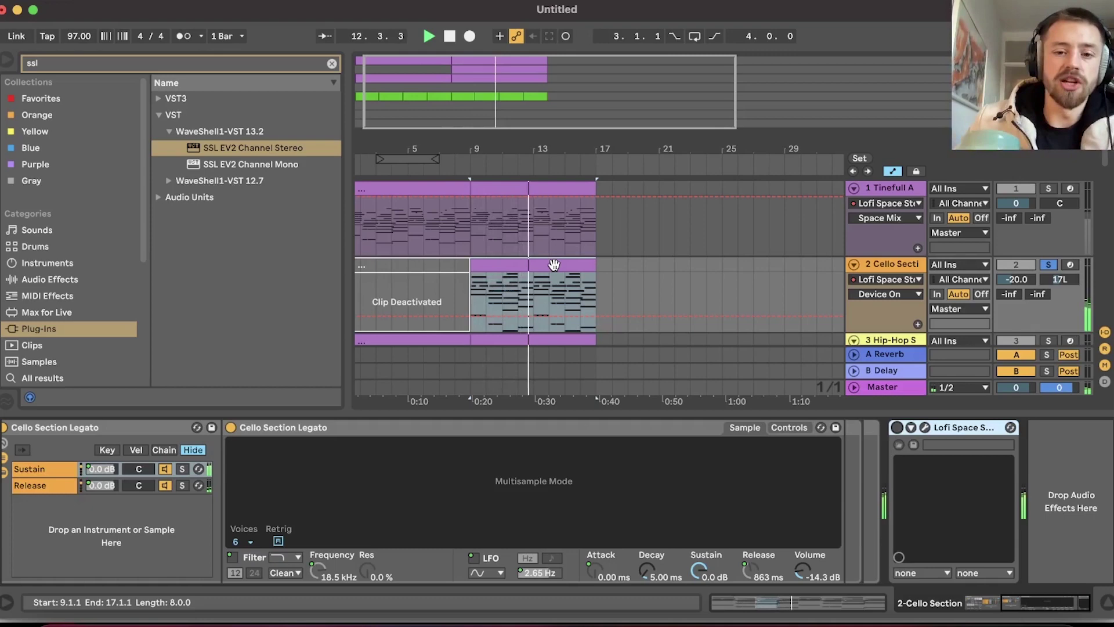
Open the cello's AH_Soaking Wet Lofi Space, set echo SYNC back to host tempo, and play
click(925, 427)
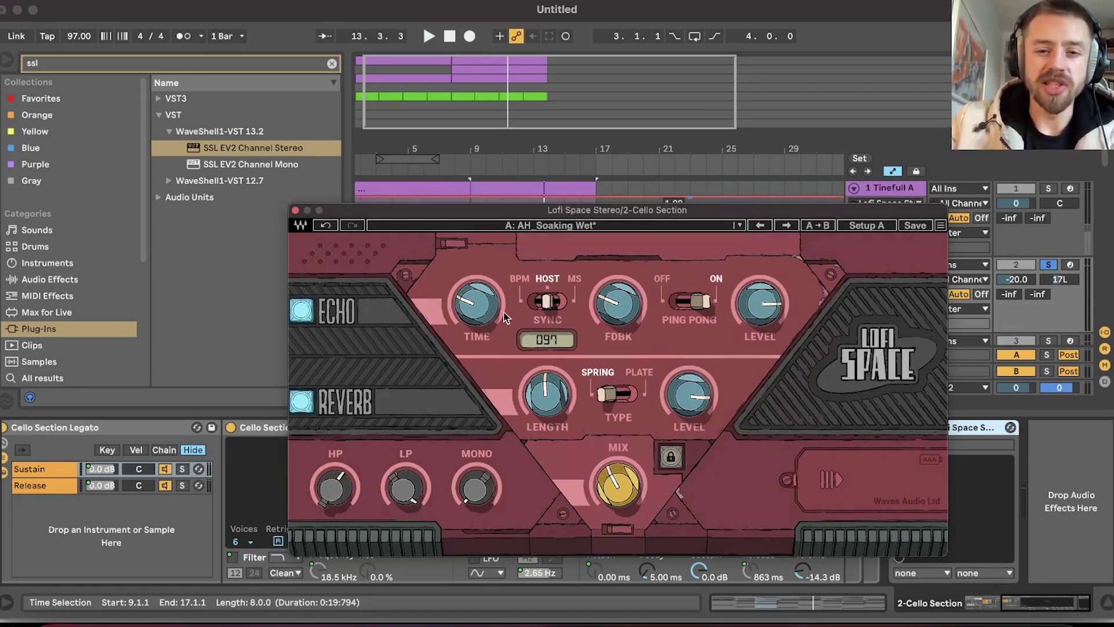
click(547, 300)
click(549, 302)
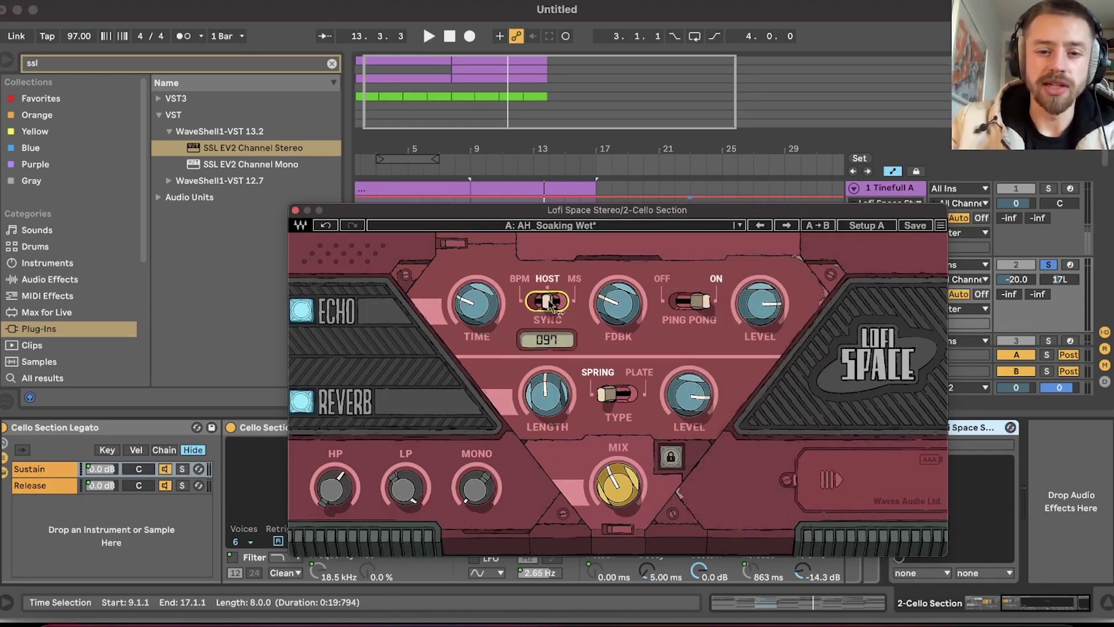
mouse_move(475, 303)
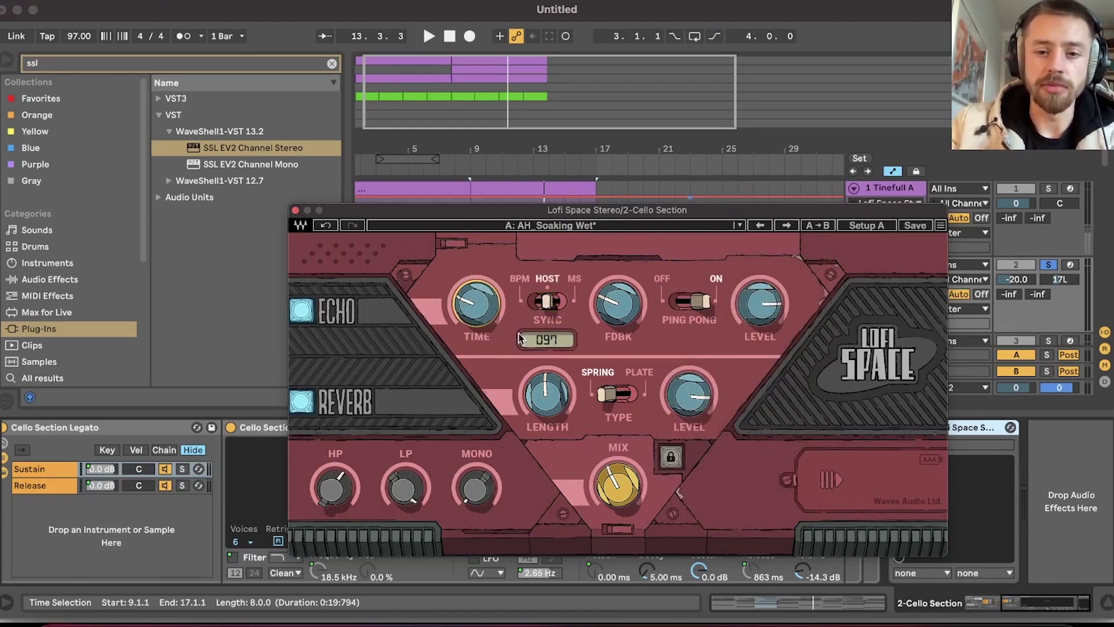
drag(610, 214, 637, 220)
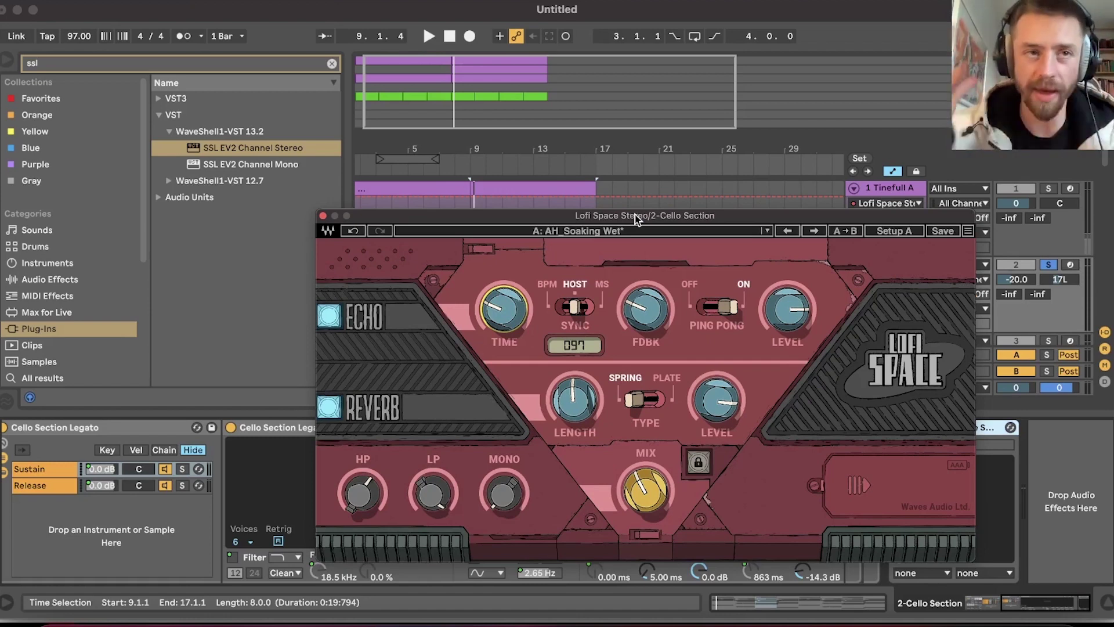
key(space)
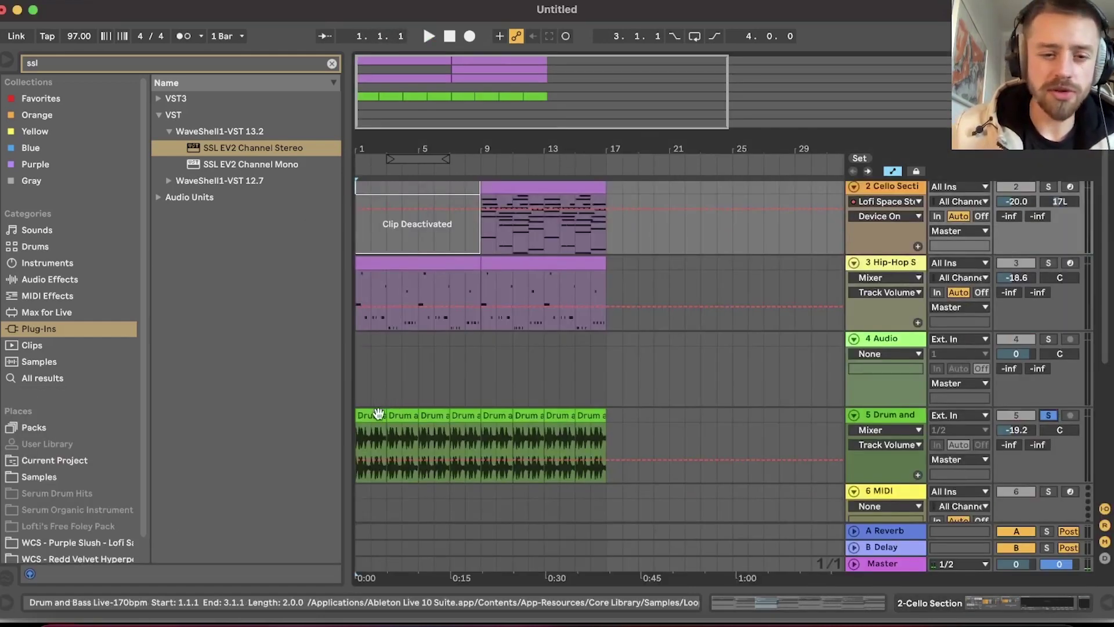
Bypass the drum track's SSL EV2, open its Lofi Space, and play from bar 3
click(378, 413)
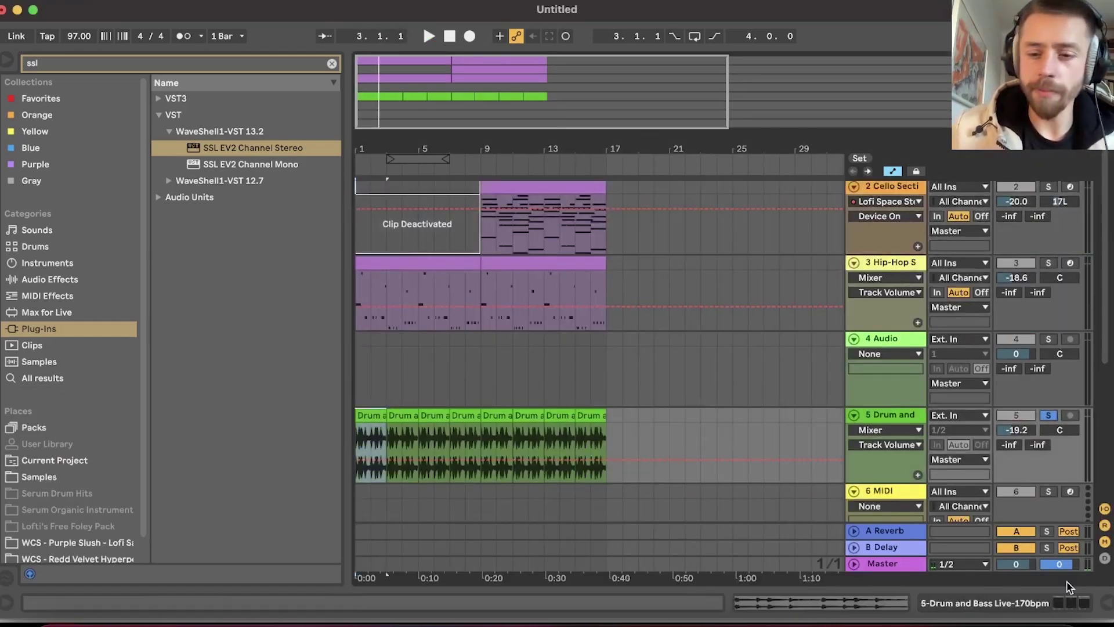
click(1035, 603)
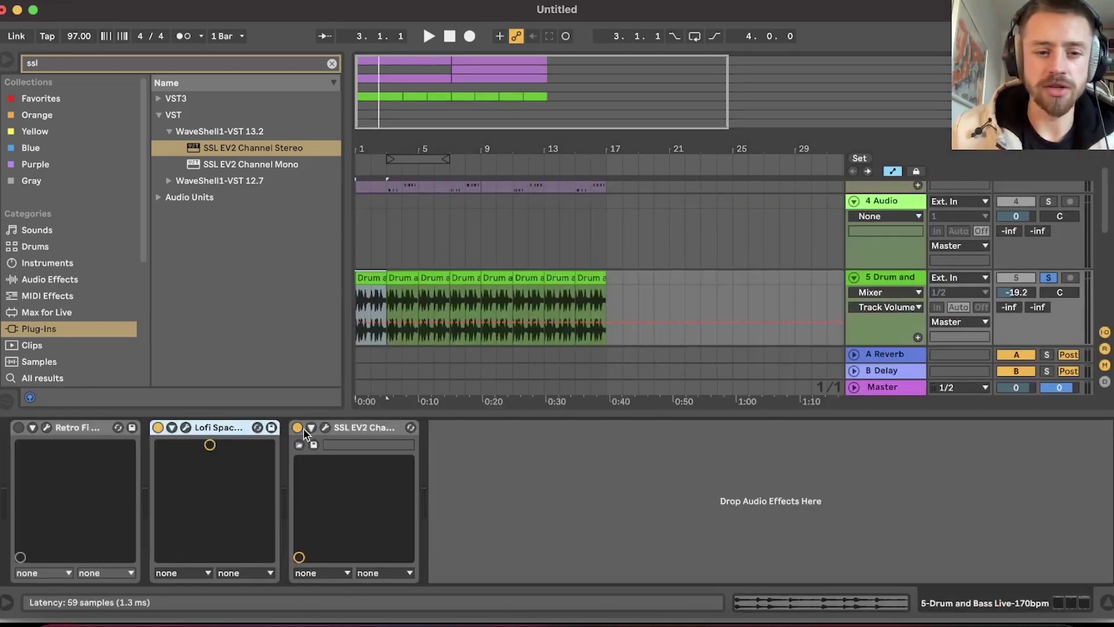
click(404, 308)
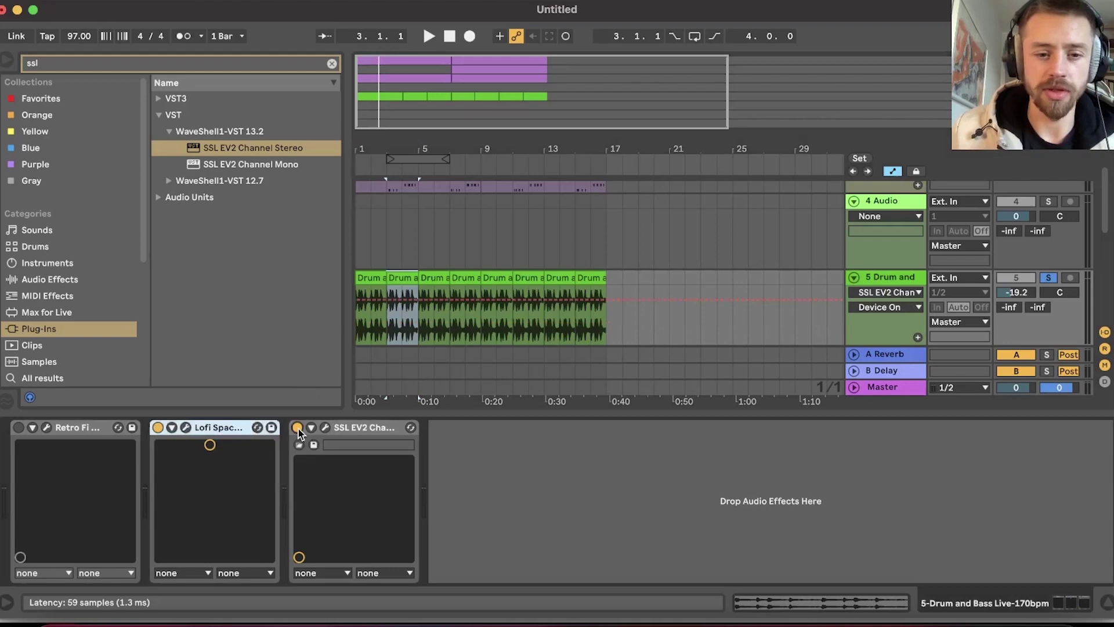
click(297, 427)
click(185, 427)
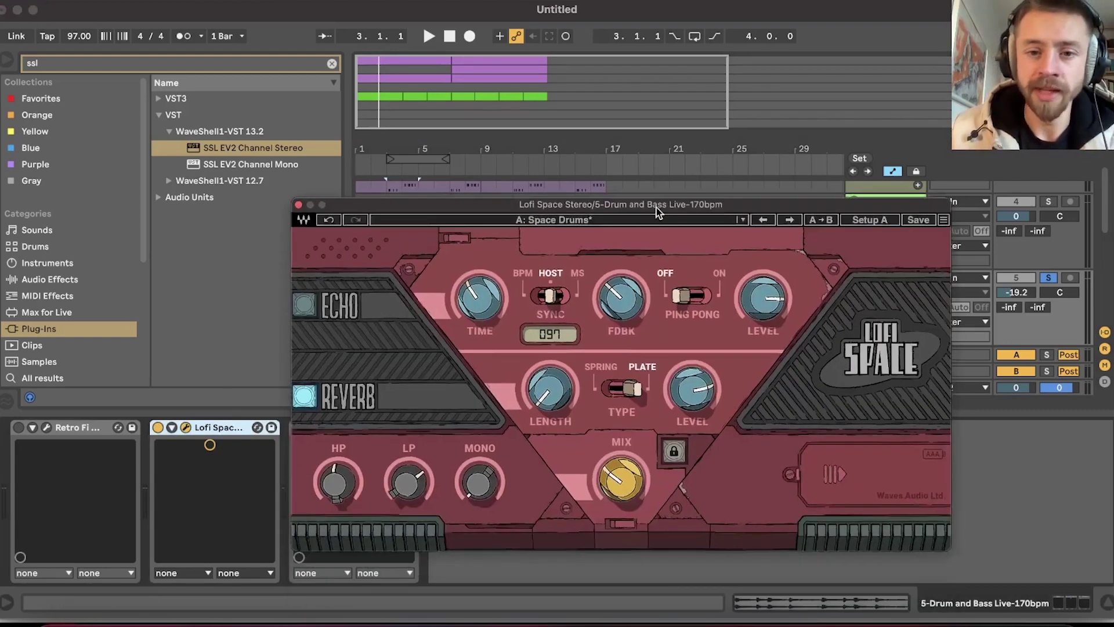
drag(661, 282, 612, 204)
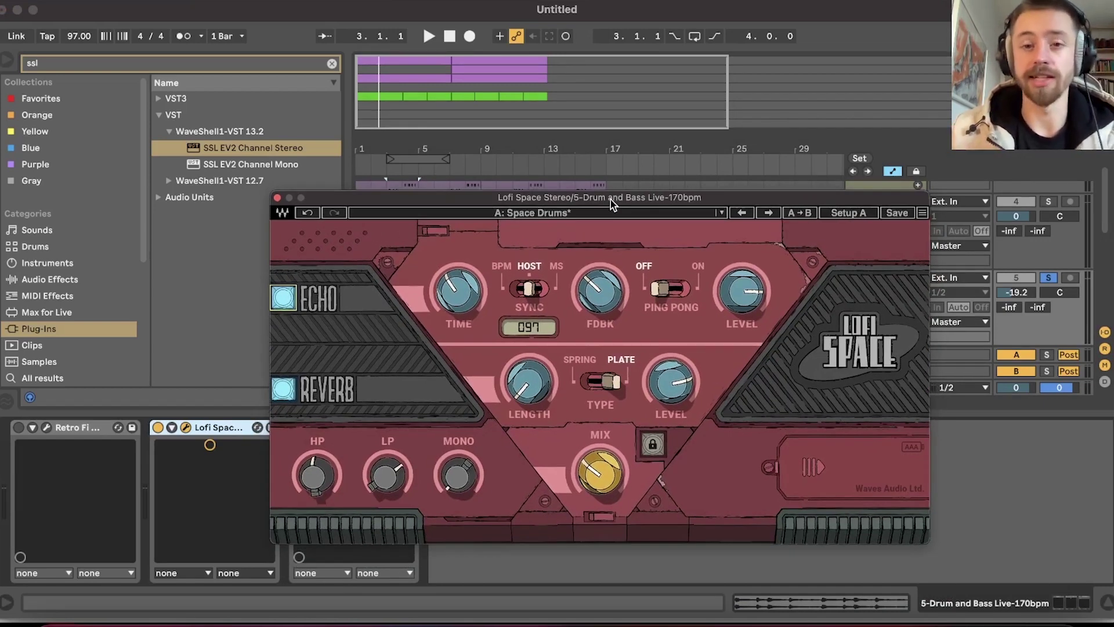
click(459, 292)
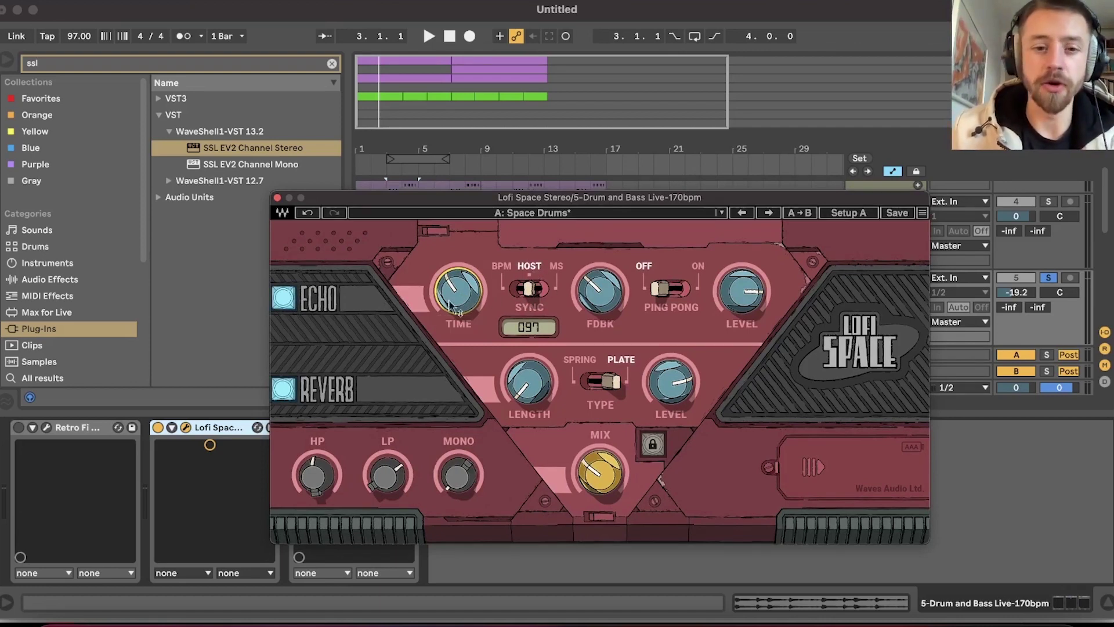
mouse_move(460, 297)
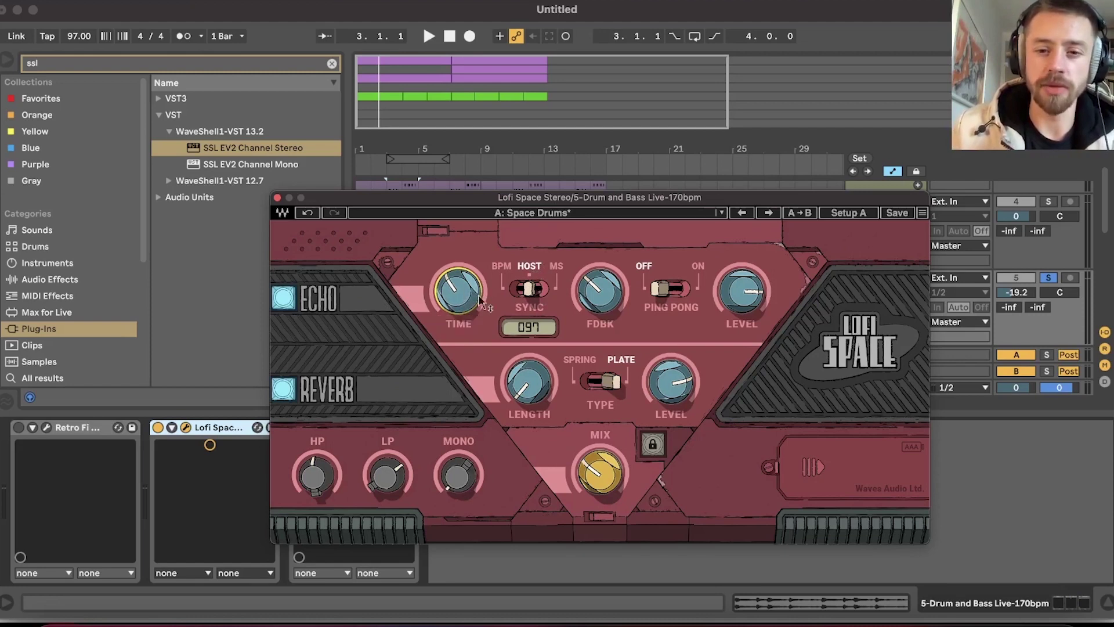
key(space)
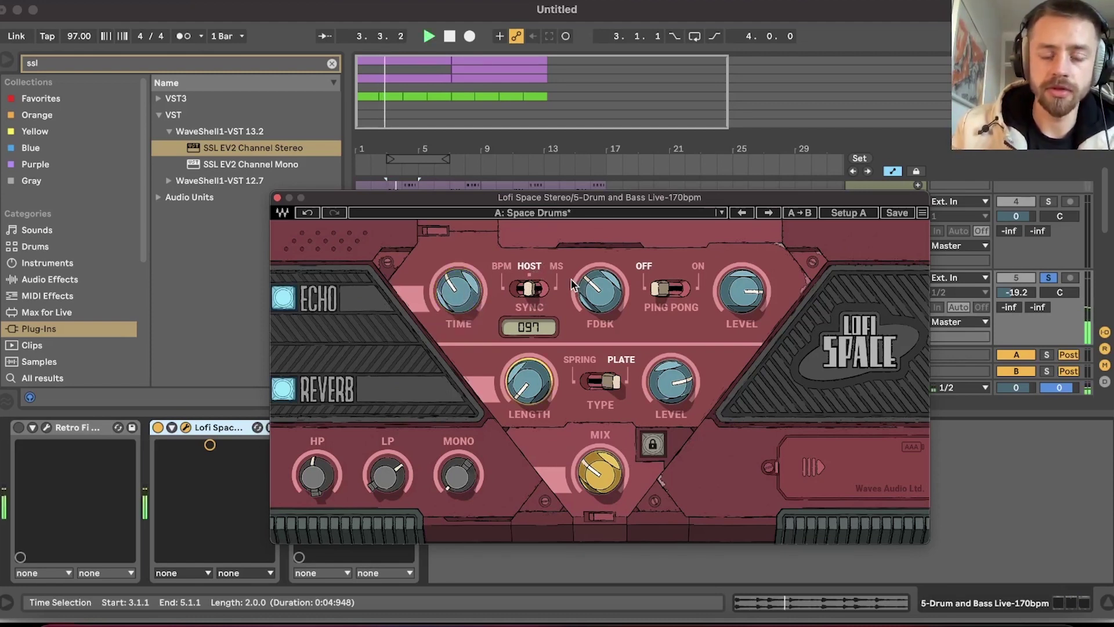
Switch the drum track's Lofi Space and SSL EV2 devices back on and open the SSL EV2 panel
drag(388, 198, 549, 197)
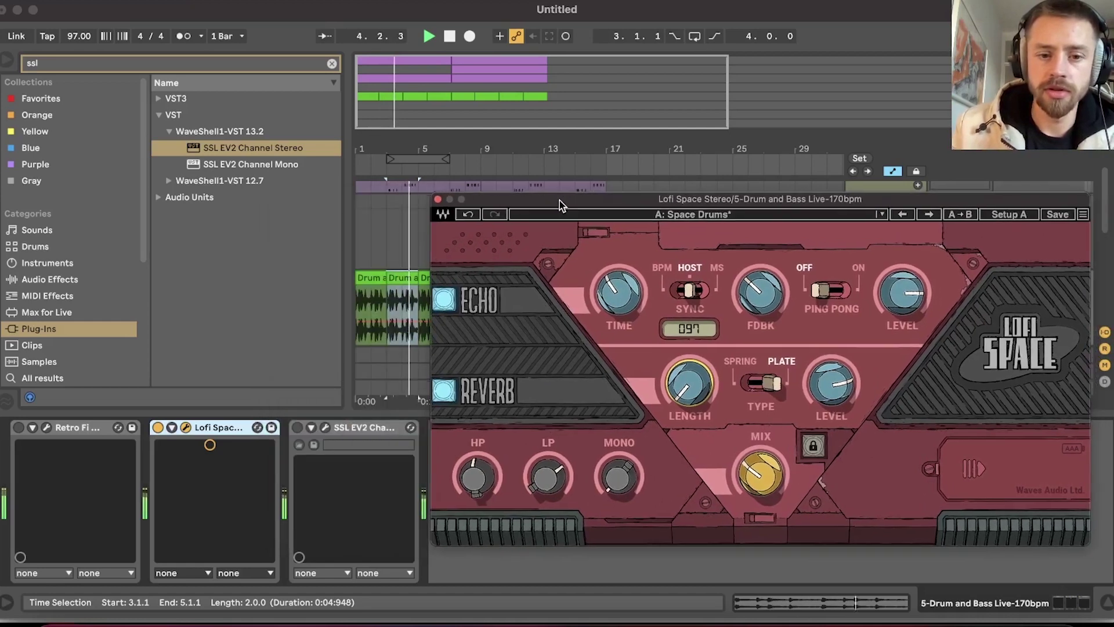
click(157, 429)
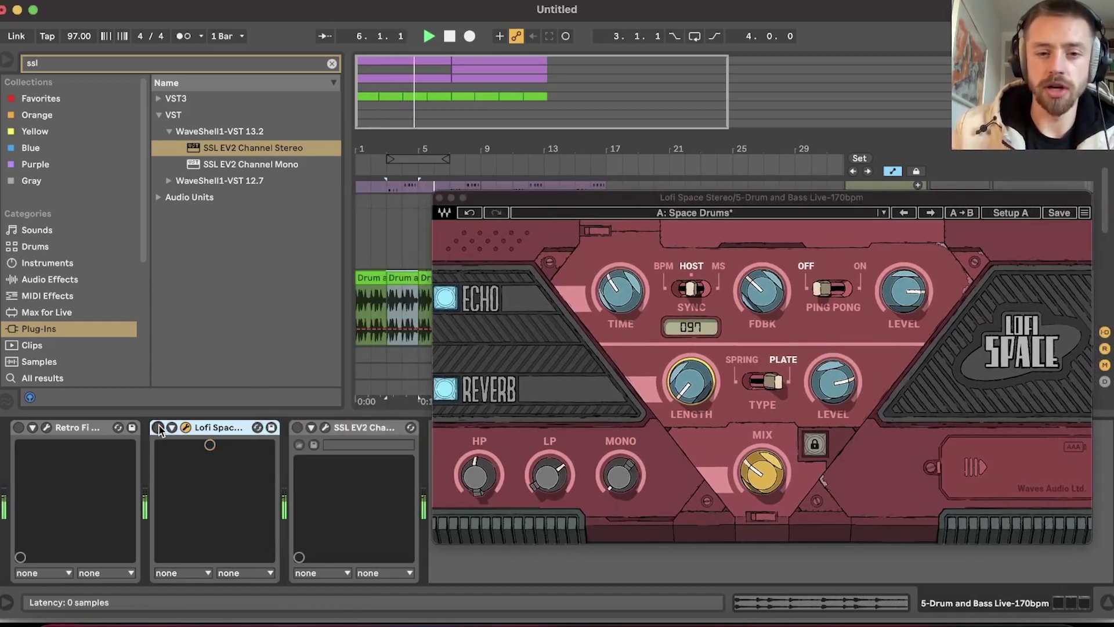
click(158, 428)
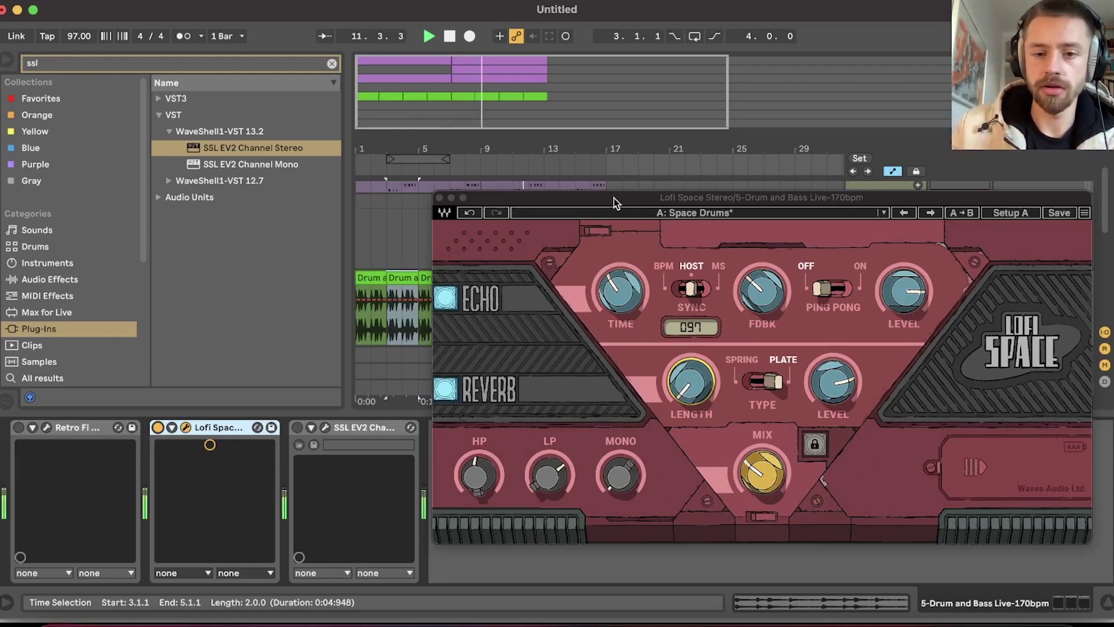
drag(615, 202, 603, 199)
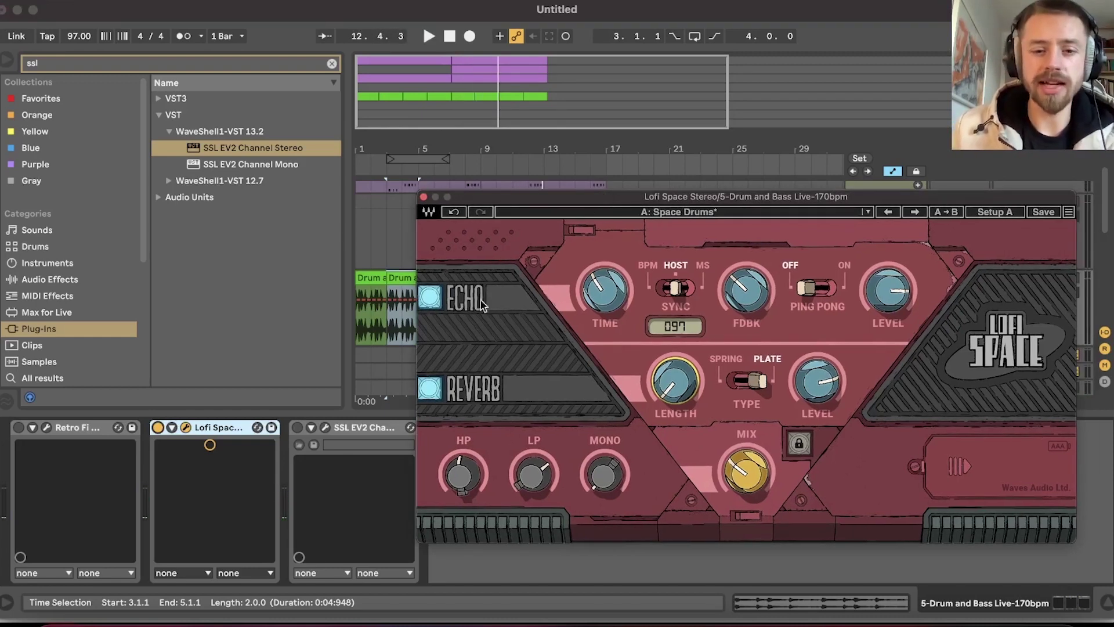
click(296, 428)
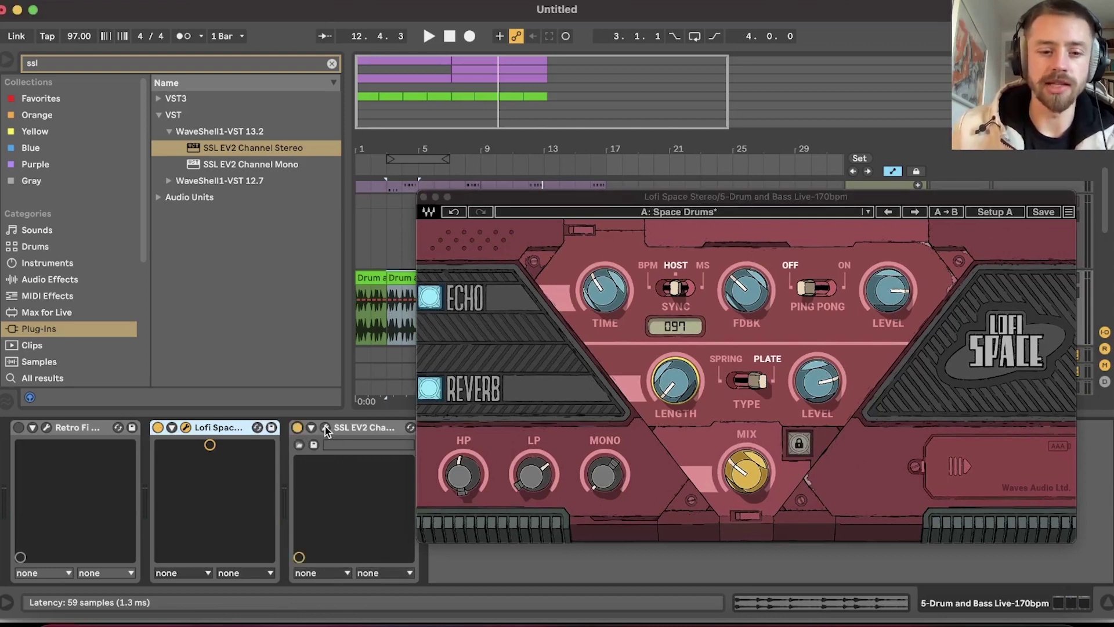
click(326, 428)
click(373, 178)
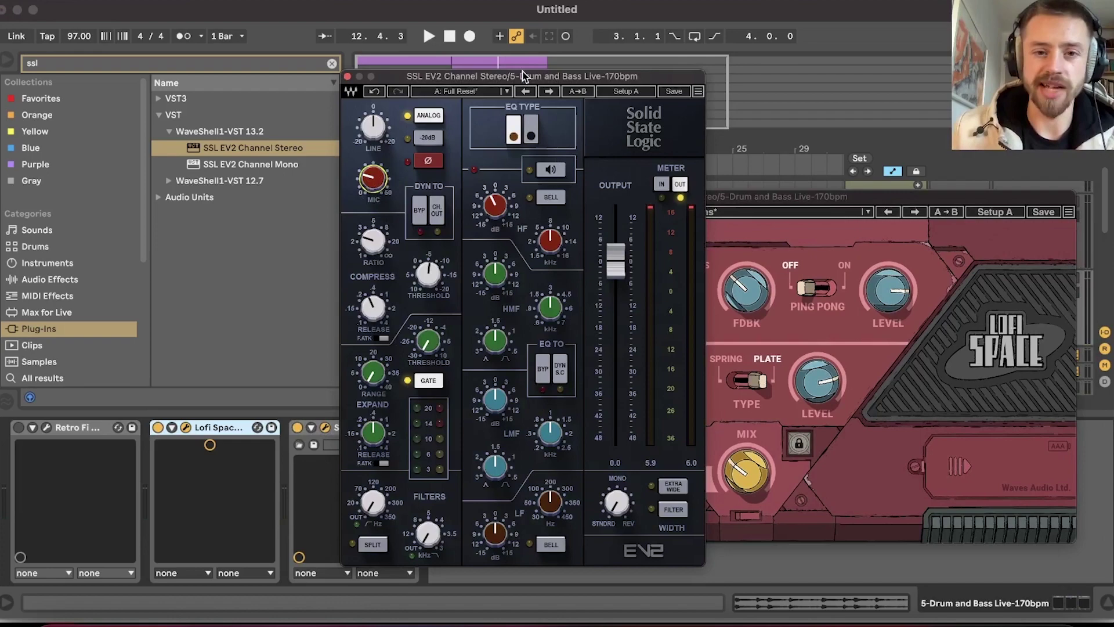
Play the drums, switch off Lofi Space's ECHO section, and close the Lofi Space panel
drag(518, 80, 281, 73)
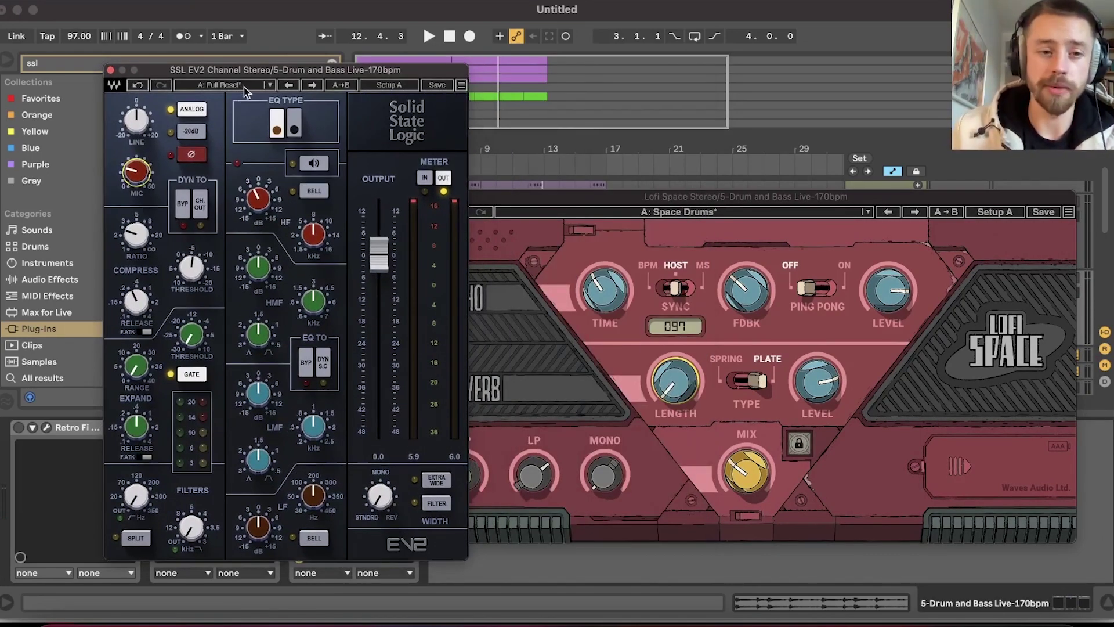
drag(283, 75, 280, 73)
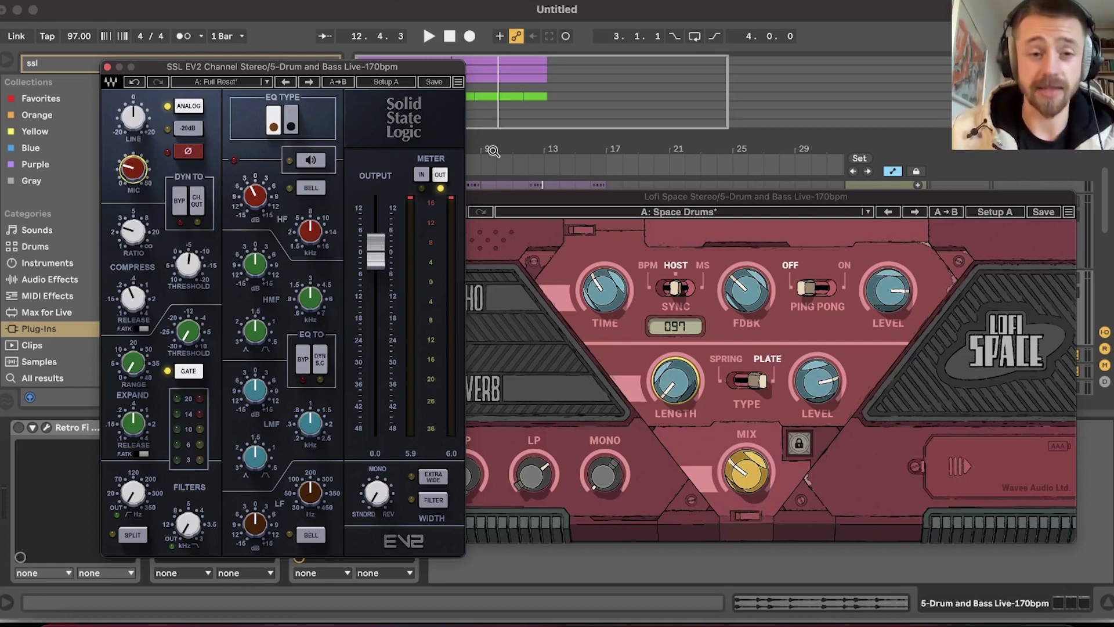
key(space)
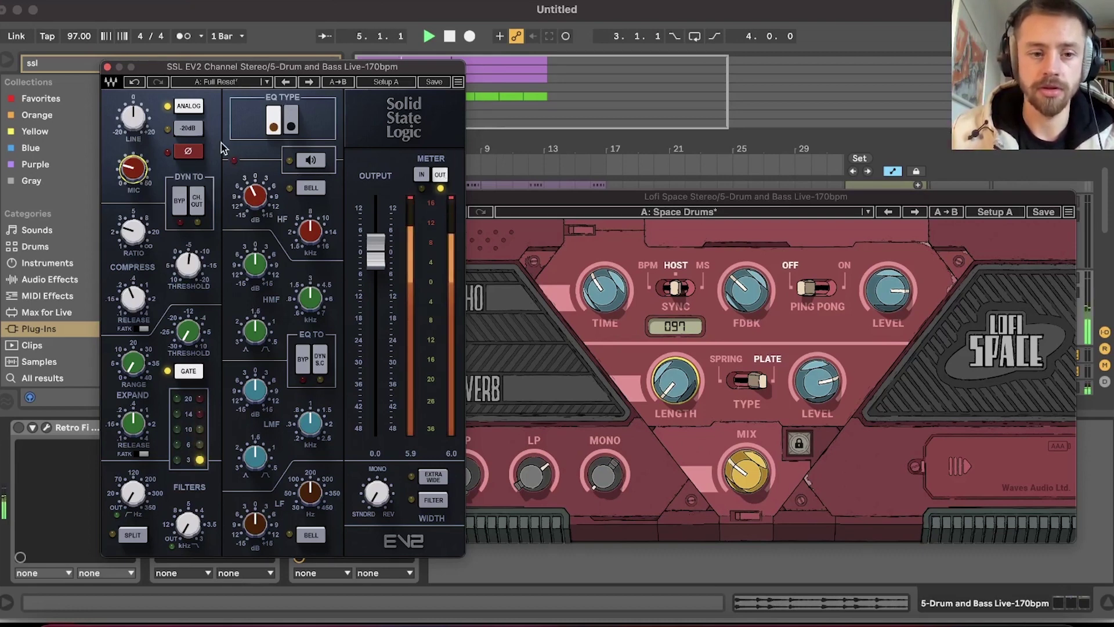
click(633, 196)
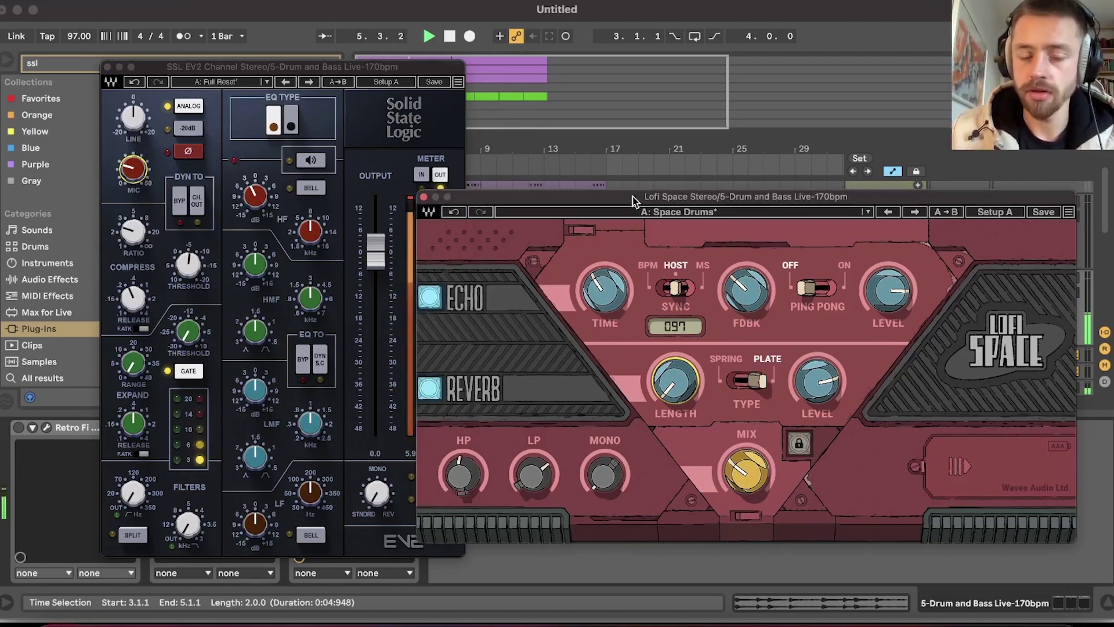
click(436, 306)
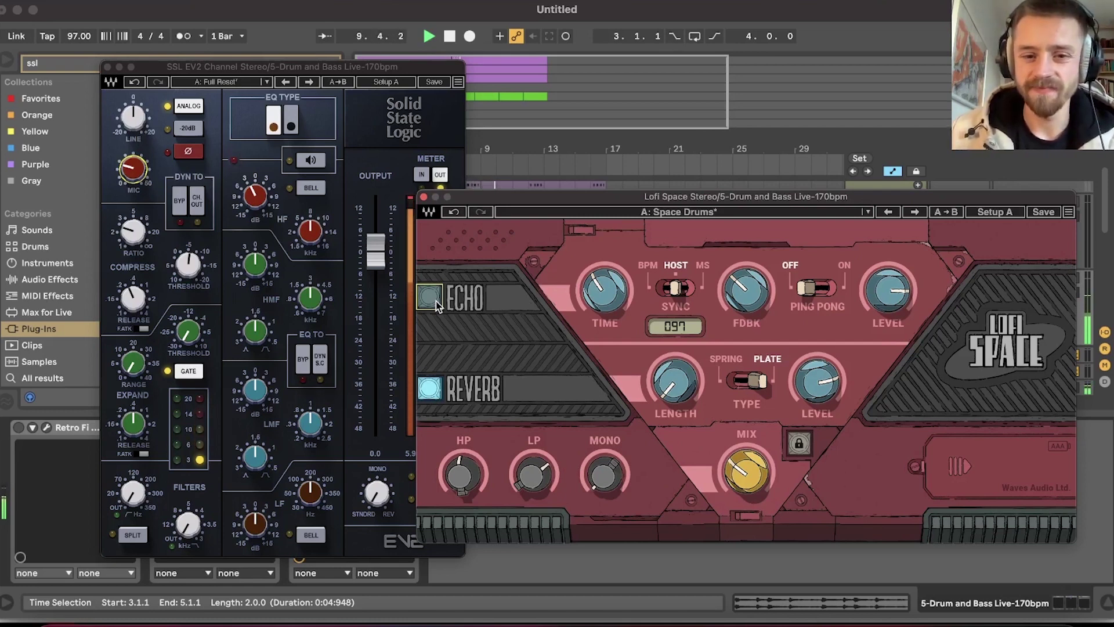
click(424, 197)
Clear the 'ssl' plugin search, add a MIDI track, and hide the device view
key(space)
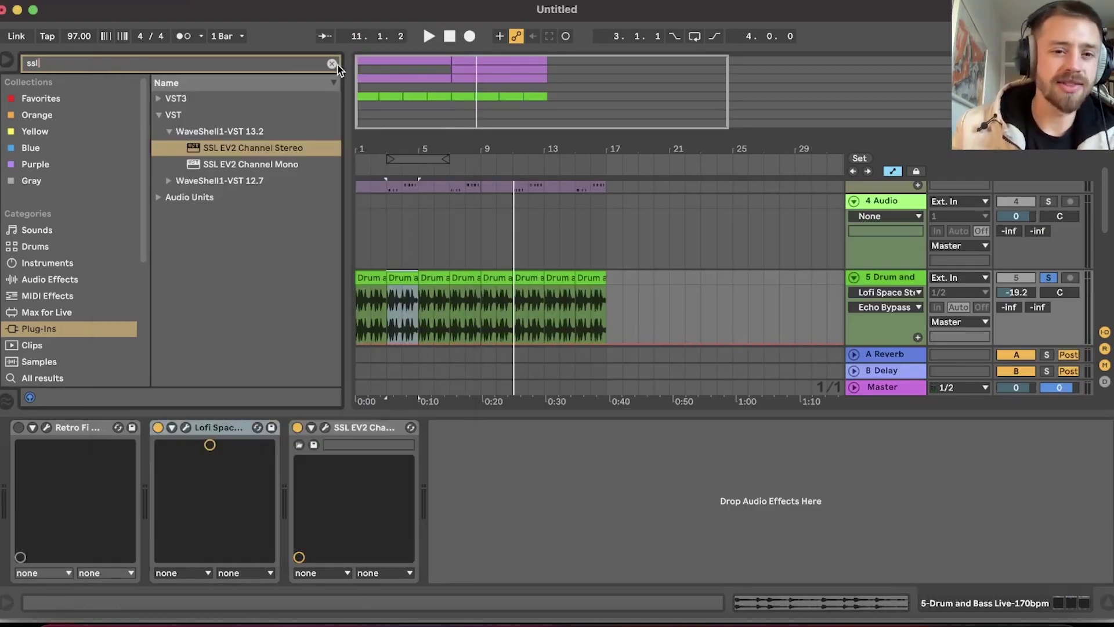
click(332, 63)
key(super+shift+t)
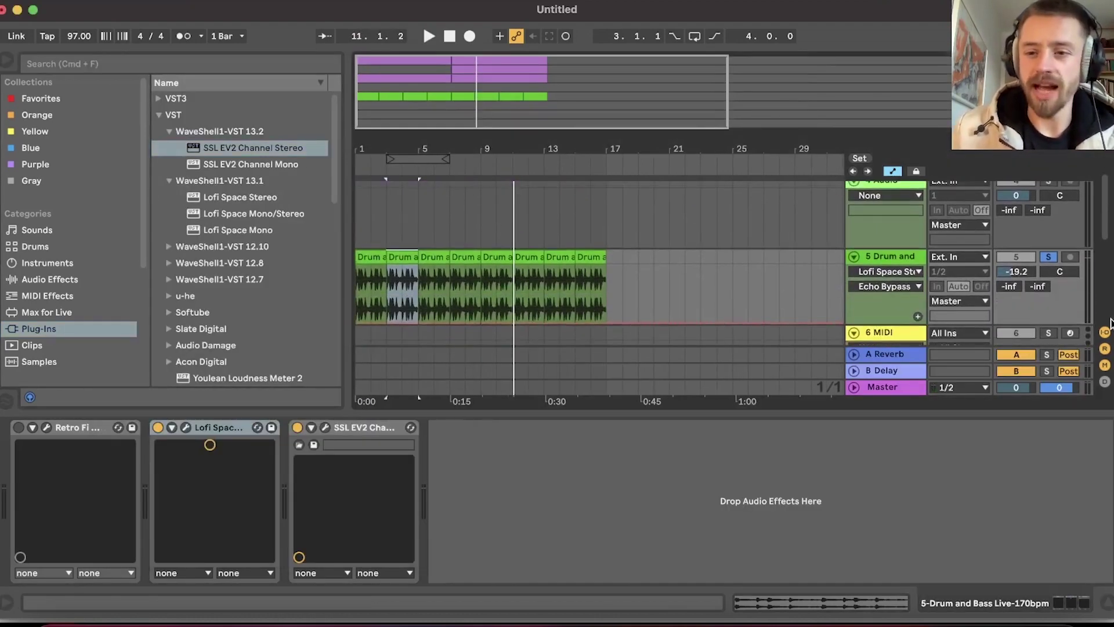
scroll(1050, 259, up, 5)
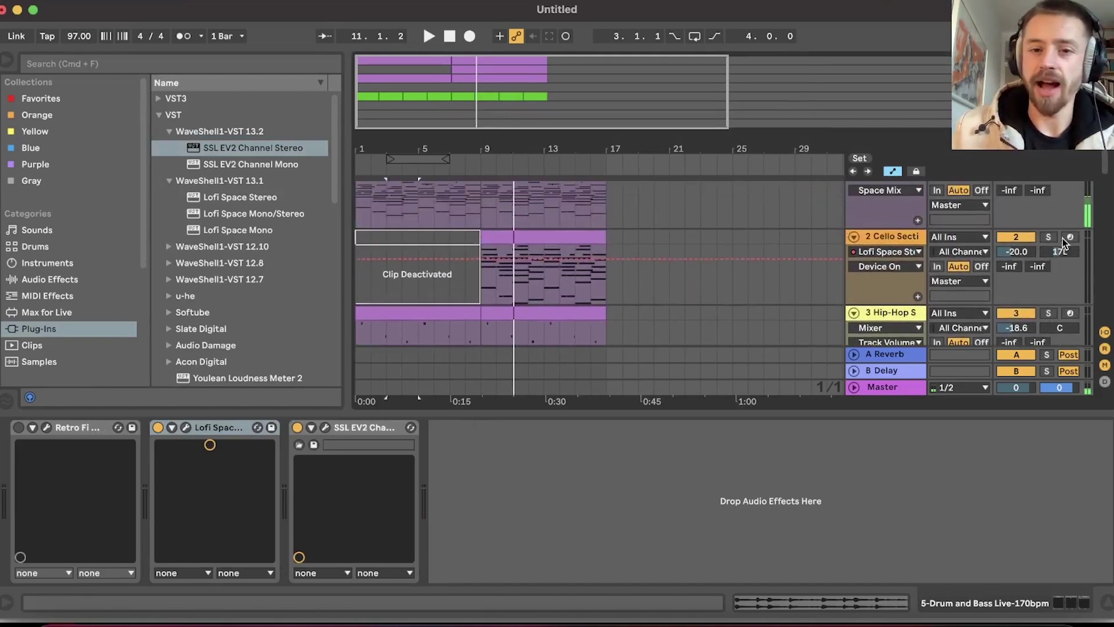
key(super+alt+l)
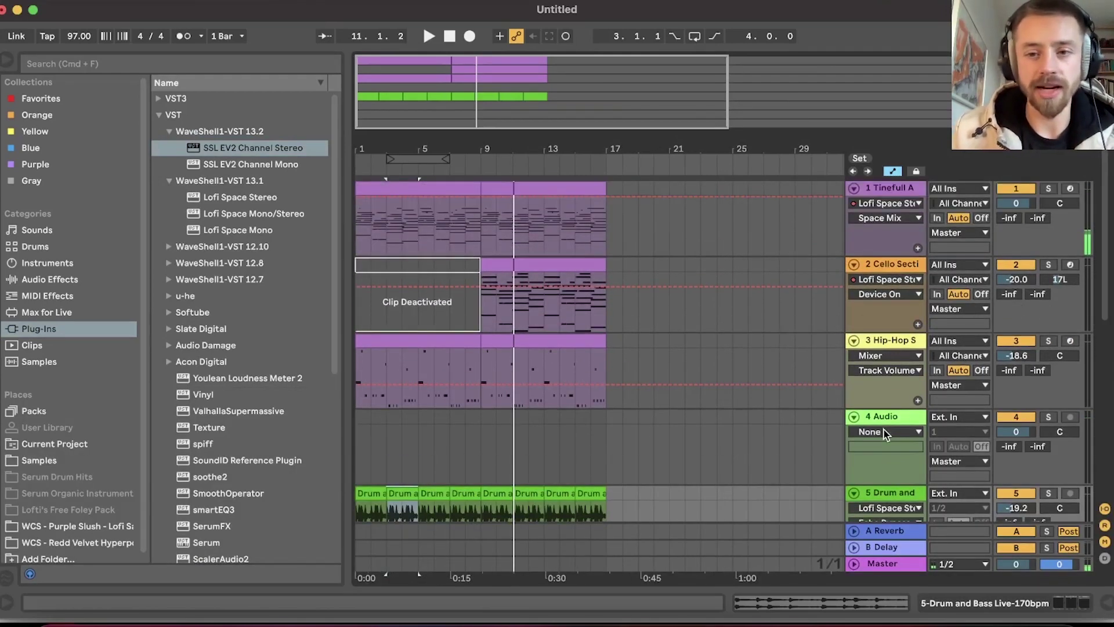
Select bars 9–17 on the ambient track, play from there, and inspect the cello clip's devices
click(449, 36)
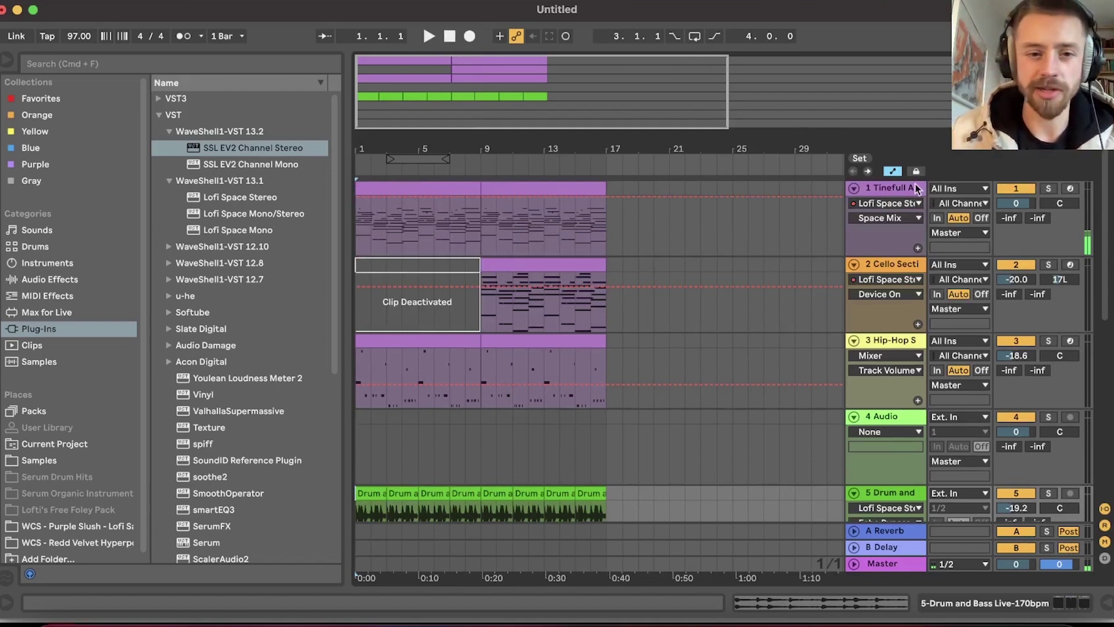
click(572, 243)
key(super+alt+l)
key(space)
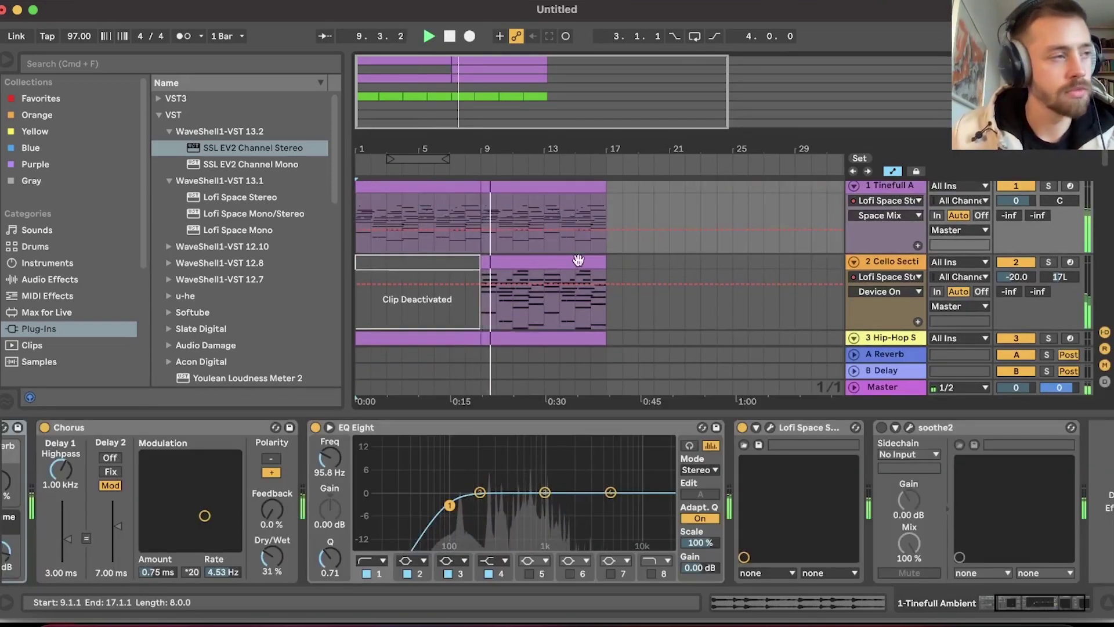
click(592, 263)
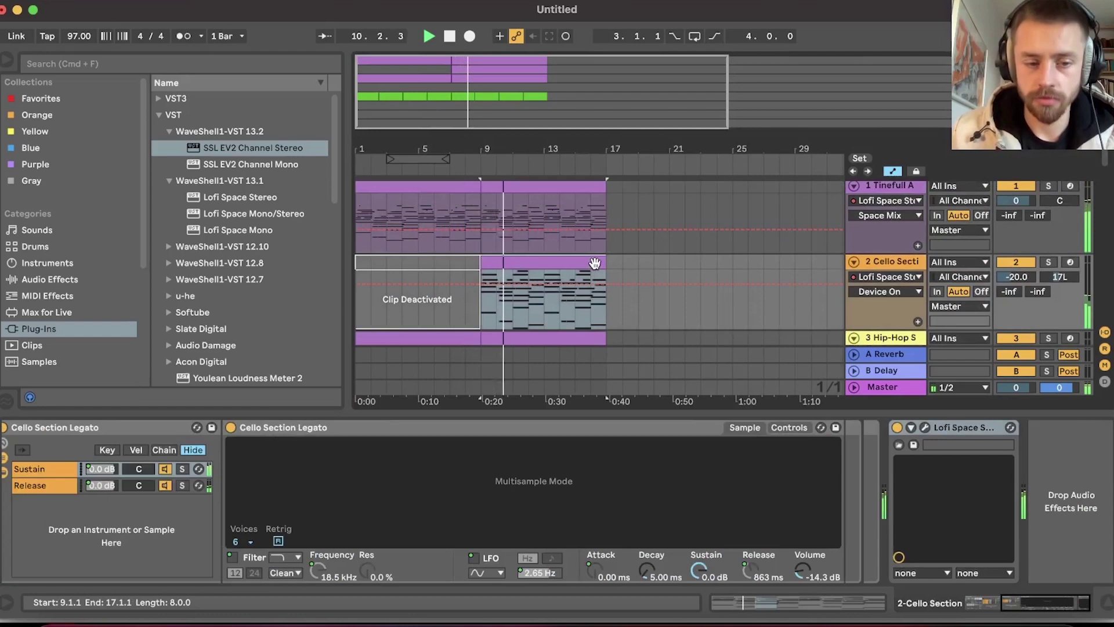
click(1107, 602)
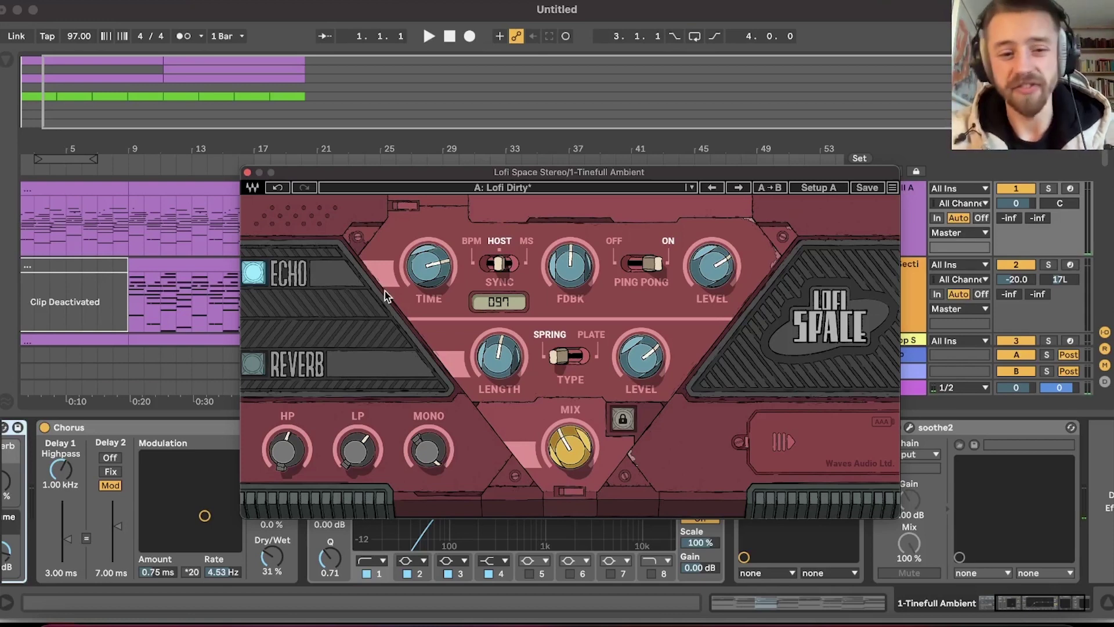
drag(523, 173, 519, 171)
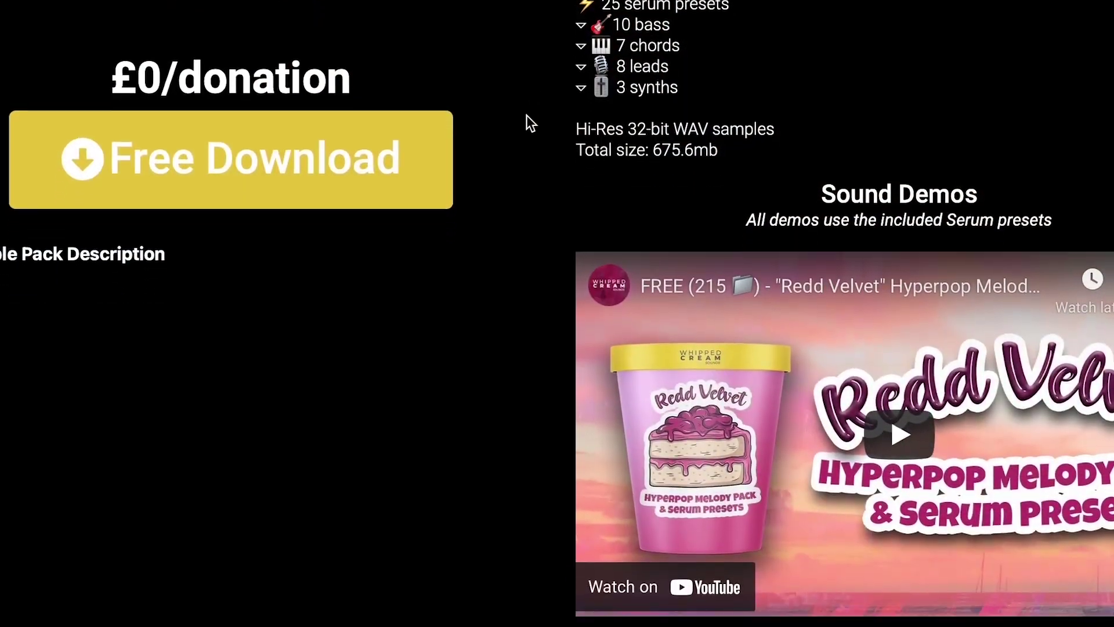
scroll(526, 115, down, 2)
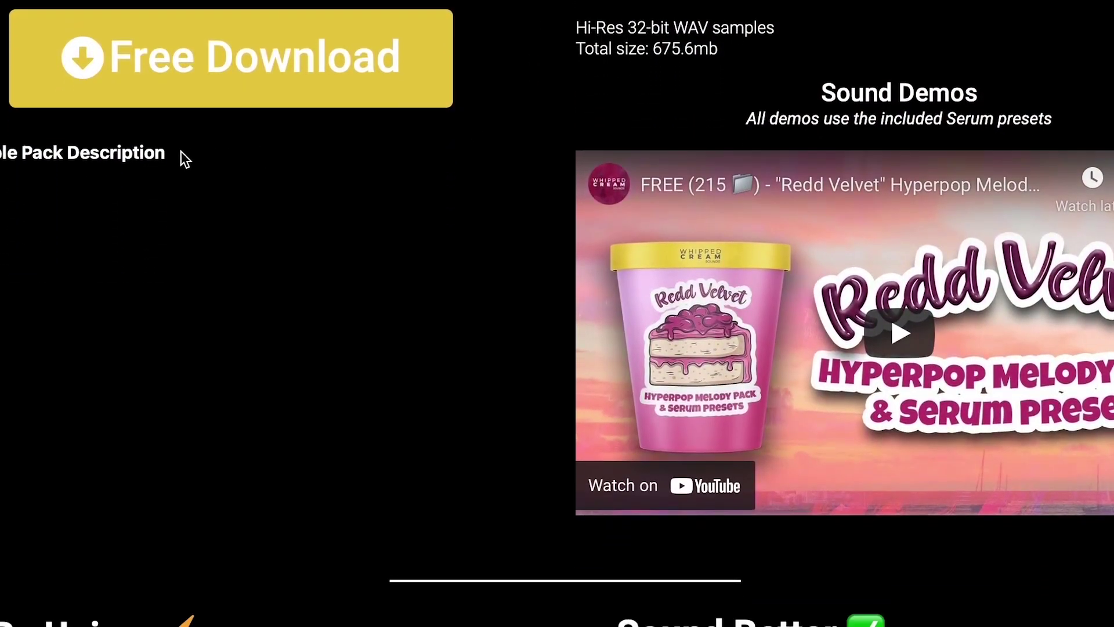
Expand the Sample Pack Description and search the deals table for 'guitar'
click(153, 157)
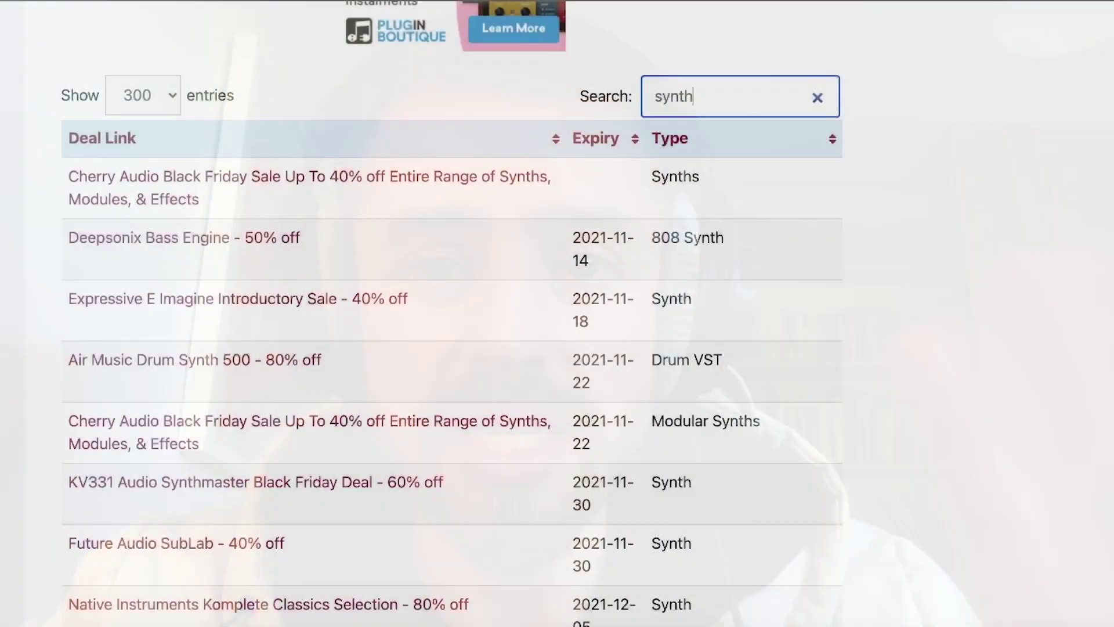
key(BackSpace)
key(BackSpace)
Search the deals table for 'piano', then 'kontak' to show Kontakt instrument deals
key(BackSpace)
key(BackSpace)
key(BackSpace)
key(BackSpace)
text(guitar)
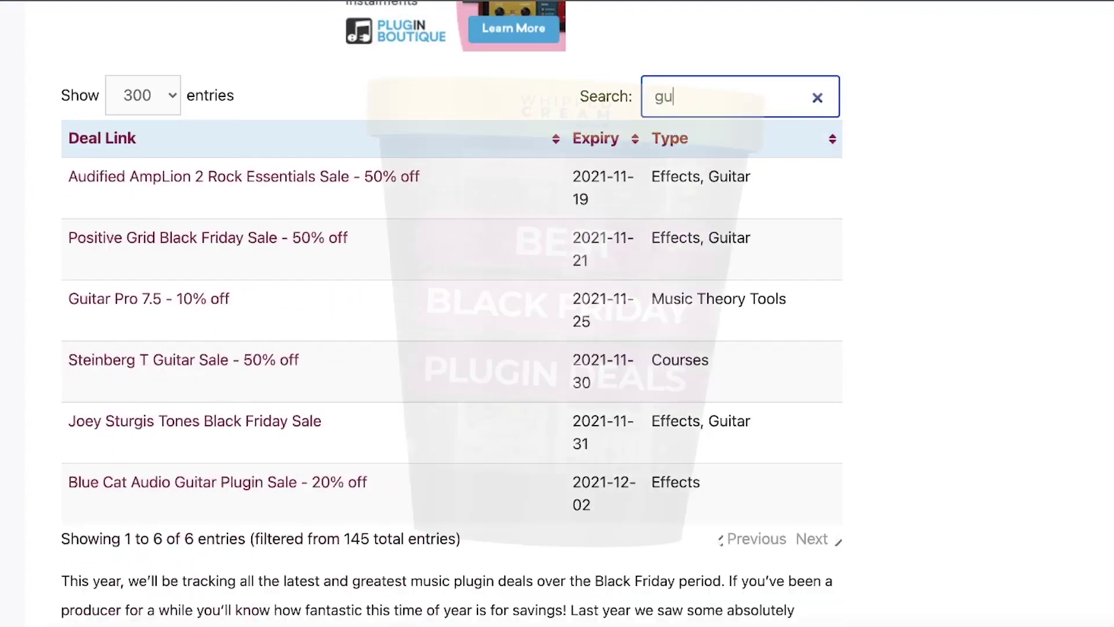
key(BackSpace)
key(BackSpace)
key(BackSpace)
key(BackSpace)
key(BackSpace)
key(BackSpace)
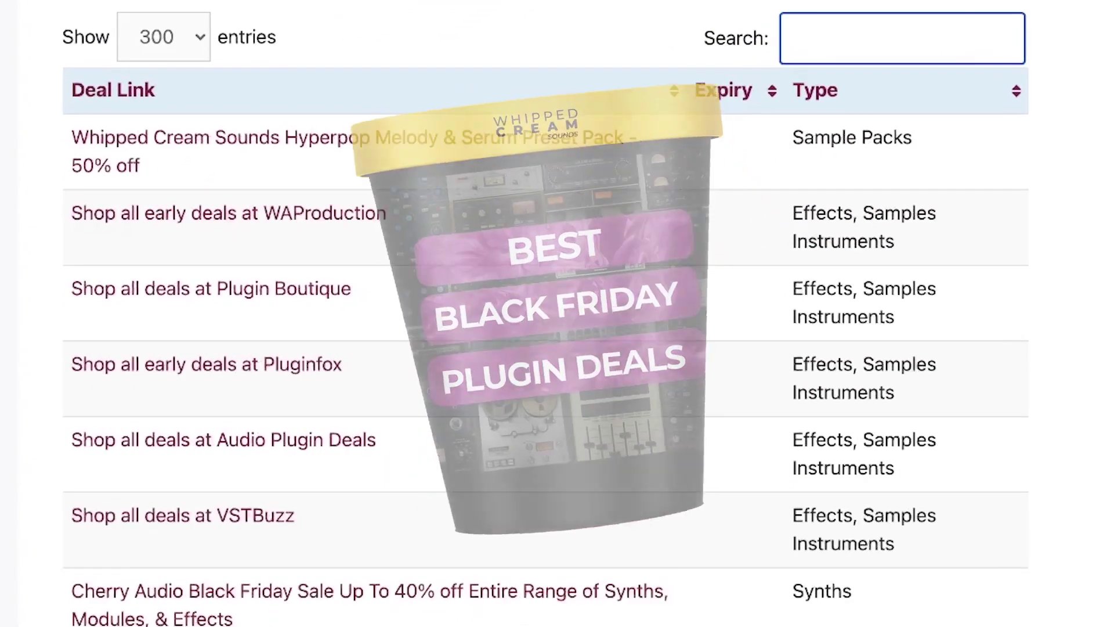
text(piano)
key(BackSpace)
key(BackSpace)
key(BackSpace)
key(BackSpace)
key(BackSpace)
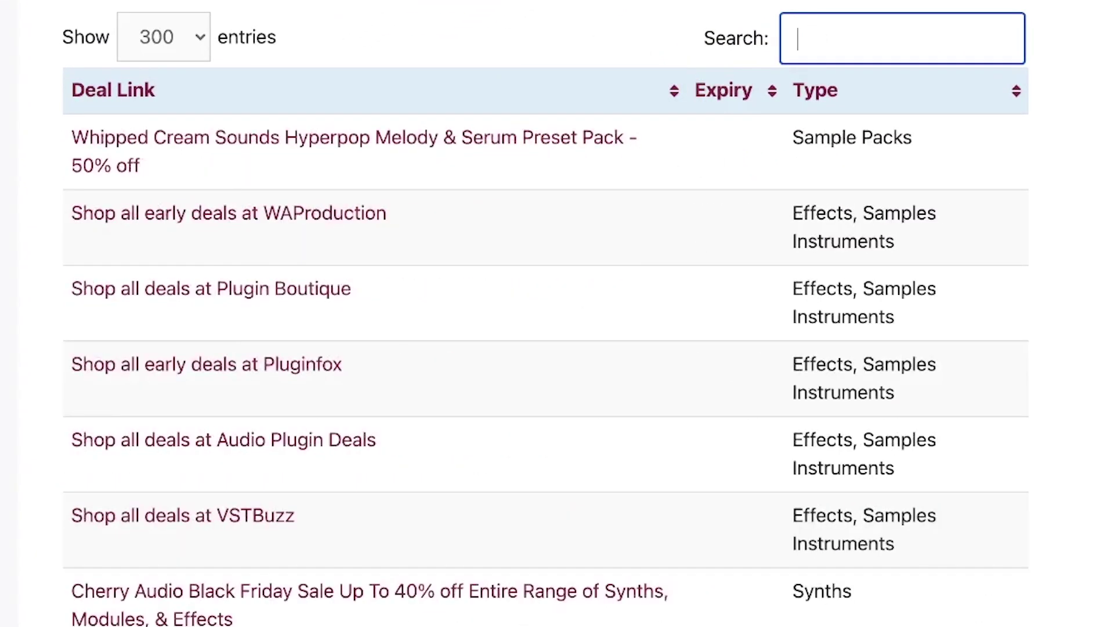
text(kont)
text(ak)
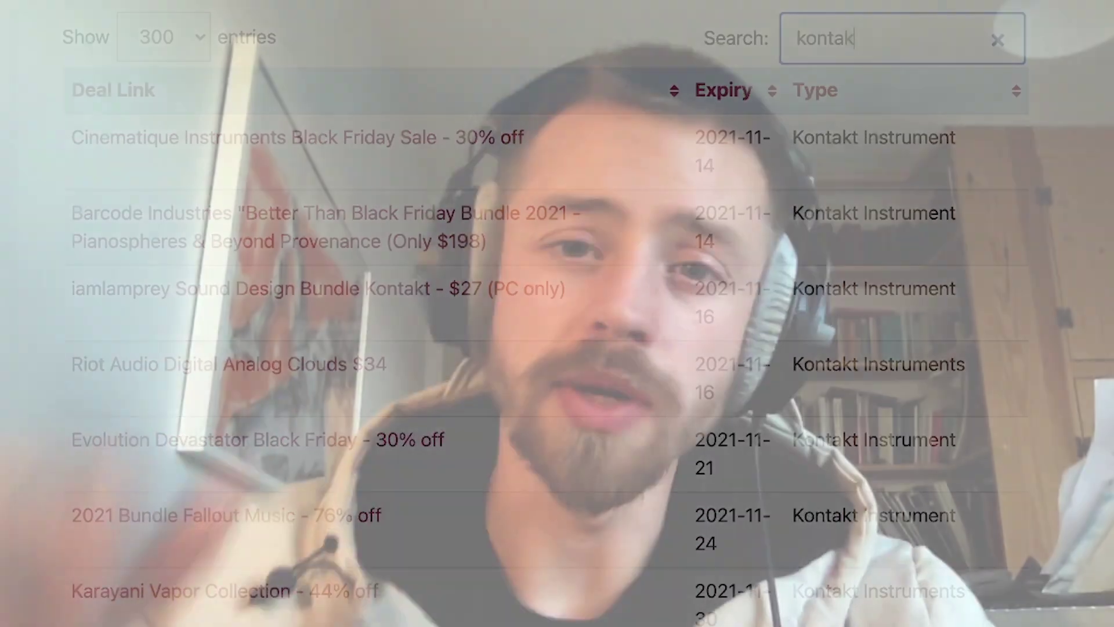